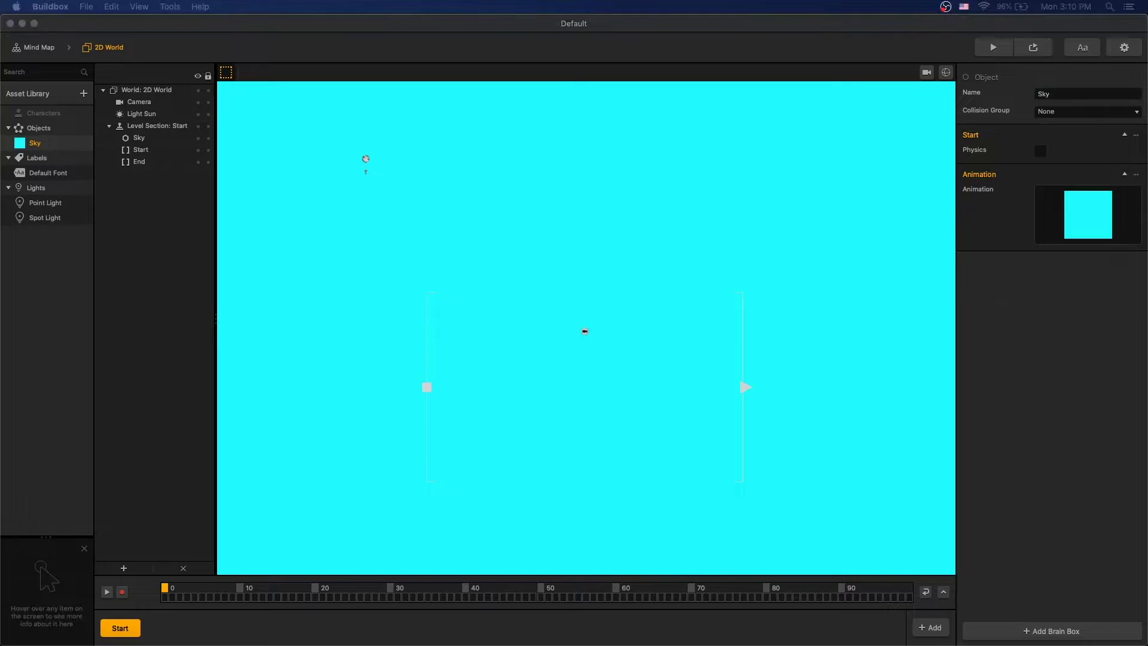
Set the sand strip's vertical position to -4.
{"action": "left_click", "coordinate": [1116, 92]}
{"action": "type", "text": "-4"}
{"action": "key", "text": "Return"}
Rename the sand image asset as Sand.
{"action": "left_click", "coordinate": [43, 158]}
{"action": "left_click", "coordinate": [1082, 95]}
{"action": "key", "text": "BackSpace"}
{"action": "key", "text": "BackSpace"}
{"action": "key", "text": "BackSpace"}
{"action": "key", "text": "BackSpace"}
Assign the Sand asset to the Platform collision group and enable its physics as Static.
{"action": "left_click", "coordinate": [1086, 113]}
{"action": "left_click", "coordinate": [1061, 160]}
{"action": "left_click", "coordinate": [1041, 150]}
{"action": "left_click", "coordinate": [1054, 170]}
Resize the sand's collision box to about 10.25 by 0.81, with its upper edge slightly below the sand's surface.
{"action": "left_click", "coordinate": [945, 73]}
{"action": "left_click", "coordinate": [585, 514]}
{"action": "left_click_drag", "start_coordinate": [600, 512], "coordinate": [447, 513]}
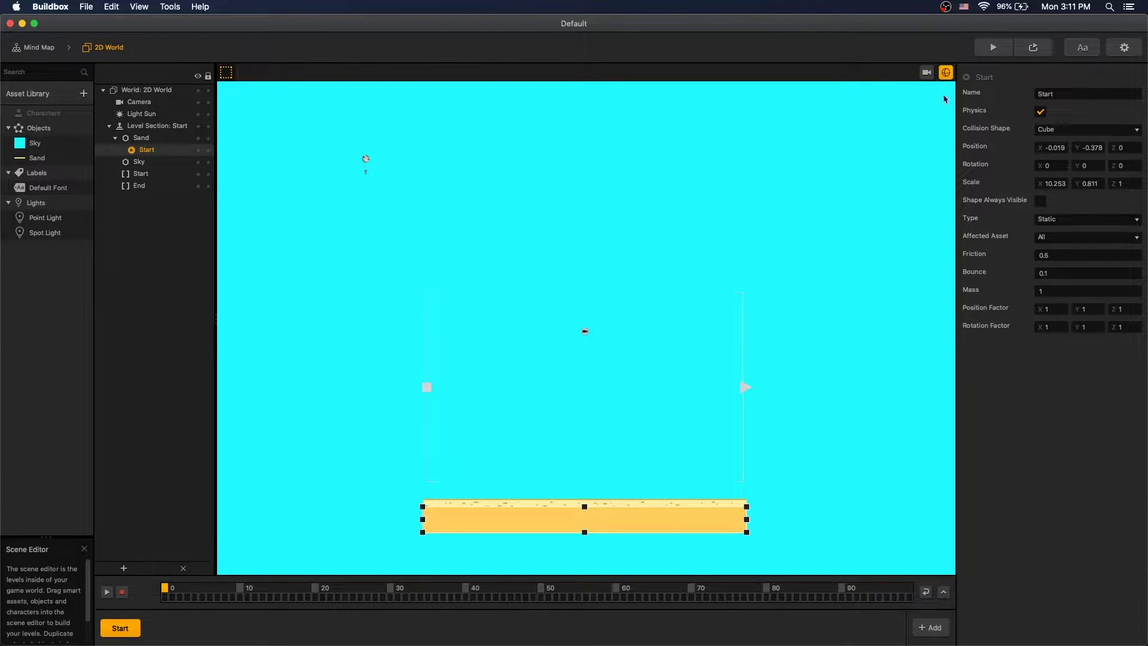
{"action": "left_click", "coordinate": [945, 73]}
Add the Cactus_1.png image to the scene as an object and rename the asset Cactus.
{"action": "left_click_drag", "start_coordinate": [1, 240], "coordinate": [746, 344]}
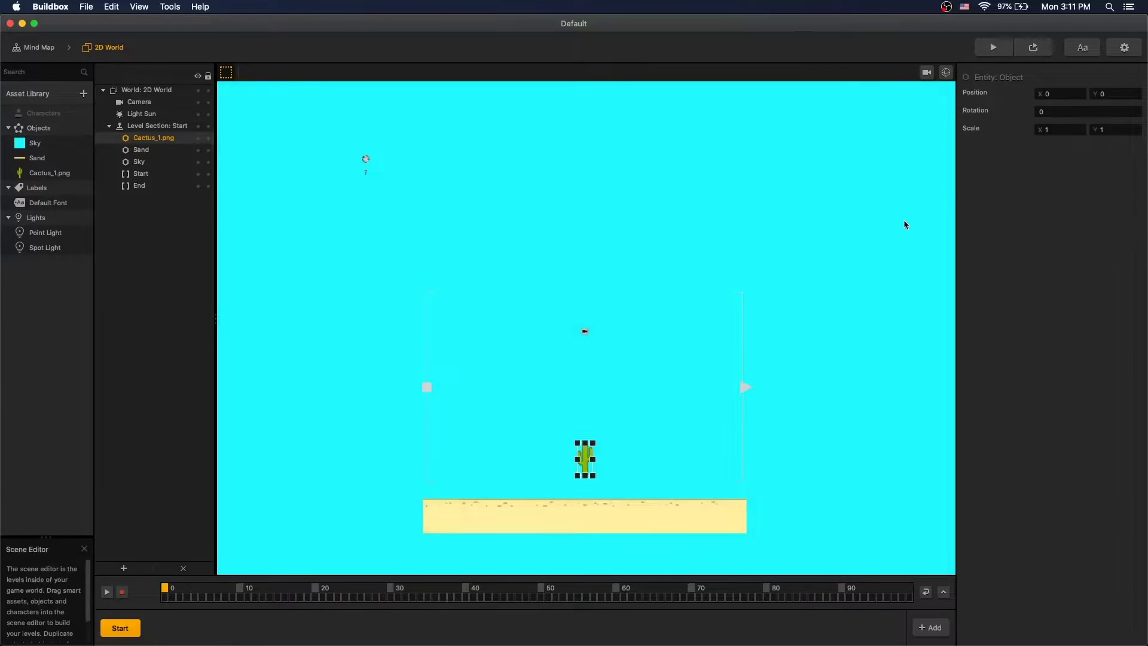
{"action": "left_click", "coordinate": [49, 172]}
{"action": "left_click_drag", "start_coordinate": [1080, 95], "coordinate": [1068, 96]}
Assign the Cactus asset to the Enemy collision group and enable its physics as Static.
{"action": "left_click", "coordinate": [1083, 111]}
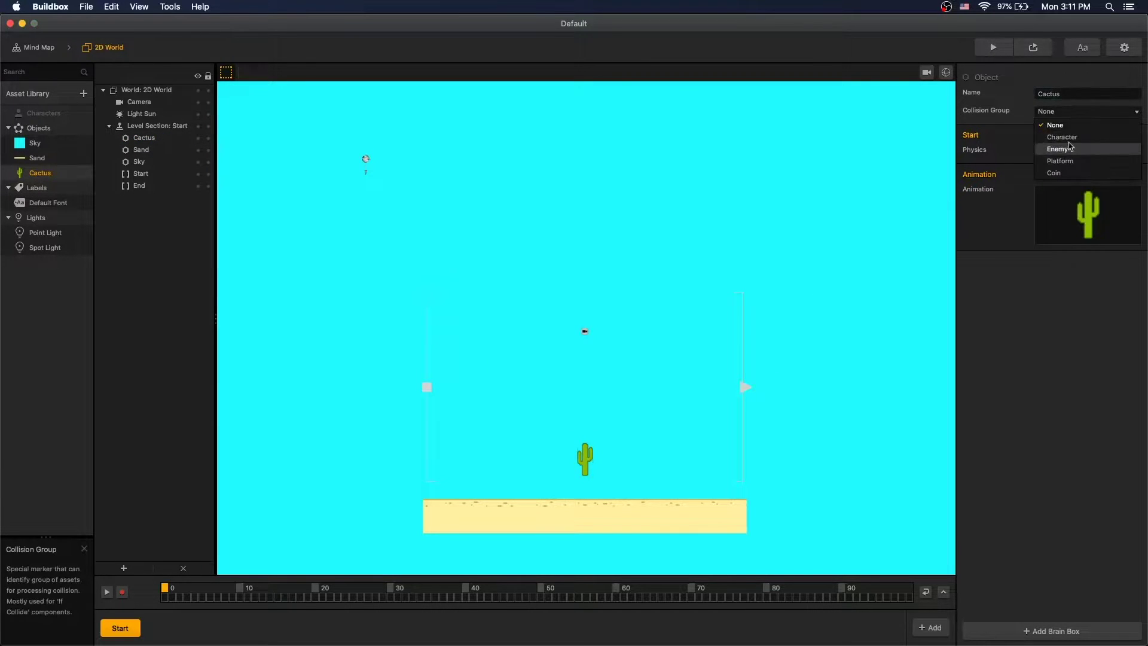
{"action": "left_click", "coordinate": [1053, 166]}
{"action": "left_click", "coordinate": [1040, 150]}
{"action": "left_click", "coordinate": [1050, 169]}
Shrink the cactus's collision box to about 0.42 by 1.07 and delete the cactus from the scene.
{"action": "left_click", "coordinate": [585, 457]}
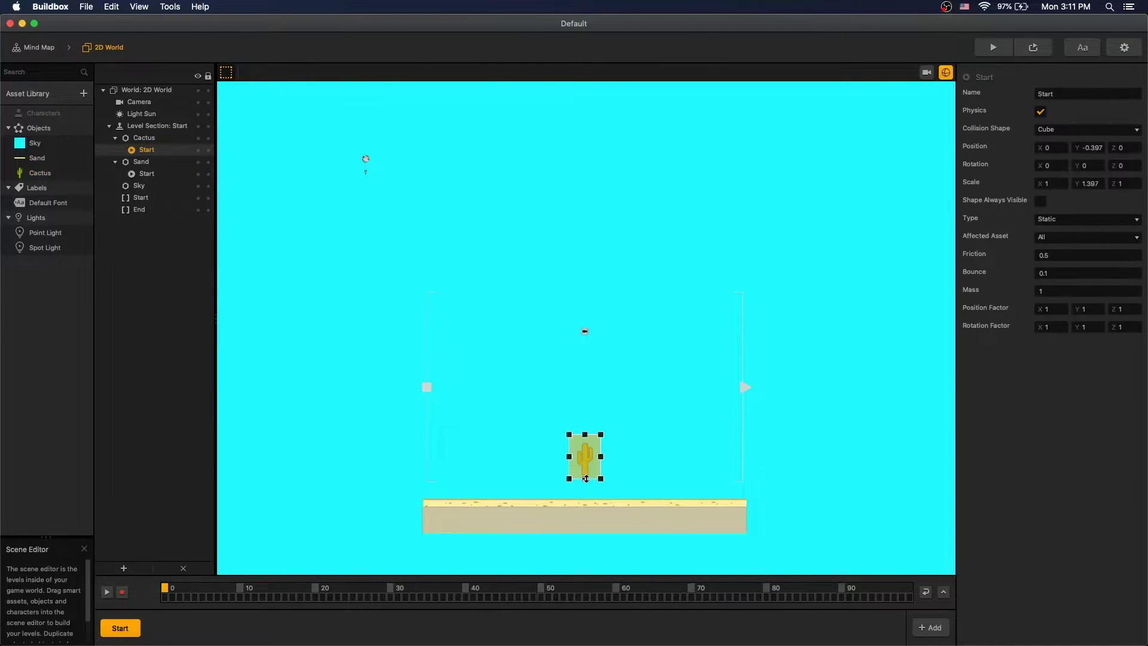
{"action": "scroll", "coordinate": [583, 460], "scroll_direction": "up", "scroll_amount": 5}
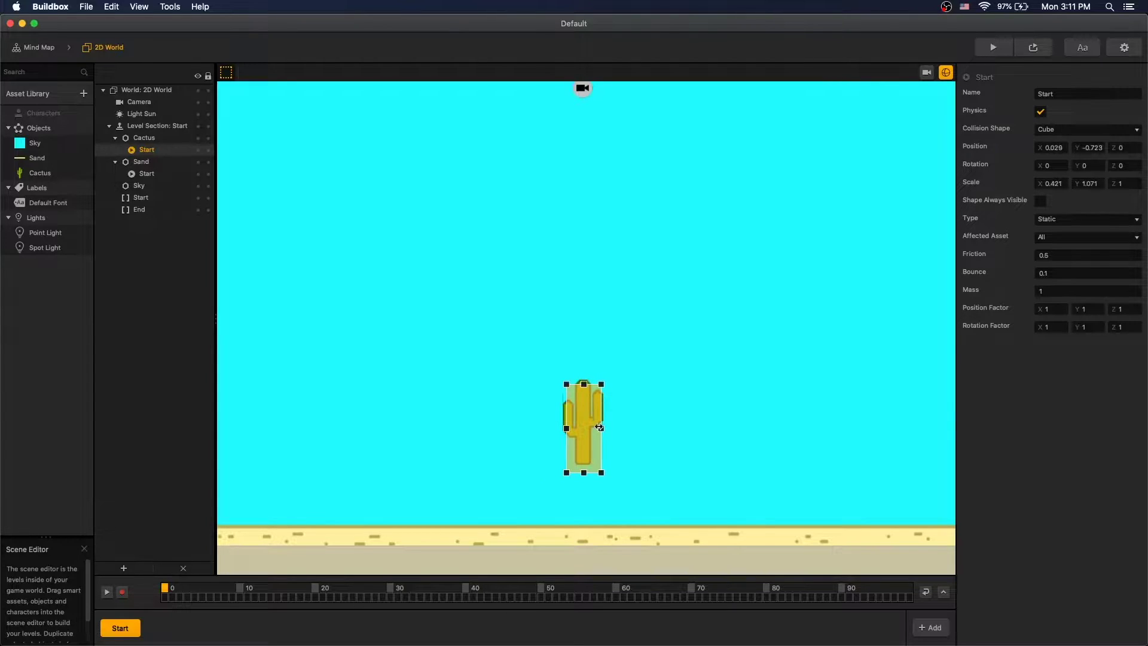
{"action": "left_click", "coordinate": [579, 433]}
{"action": "key", "text": "Delete"}
{"action": "scroll", "coordinate": [580, 433], "scroll_direction": "down", "scroll_amount": 5}
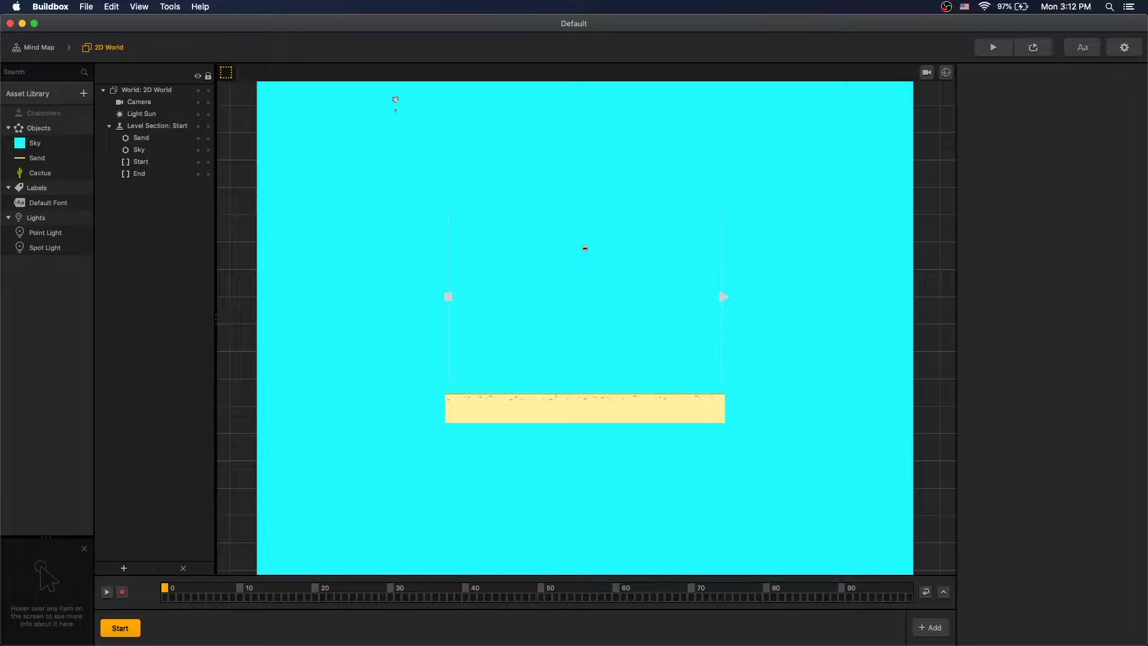
Duplicate the Cactus asset and select the copy.
{"action": "left_click", "coordinate": [35, 143]}
{"action": "left_click", "coordinate": [46, 172]}
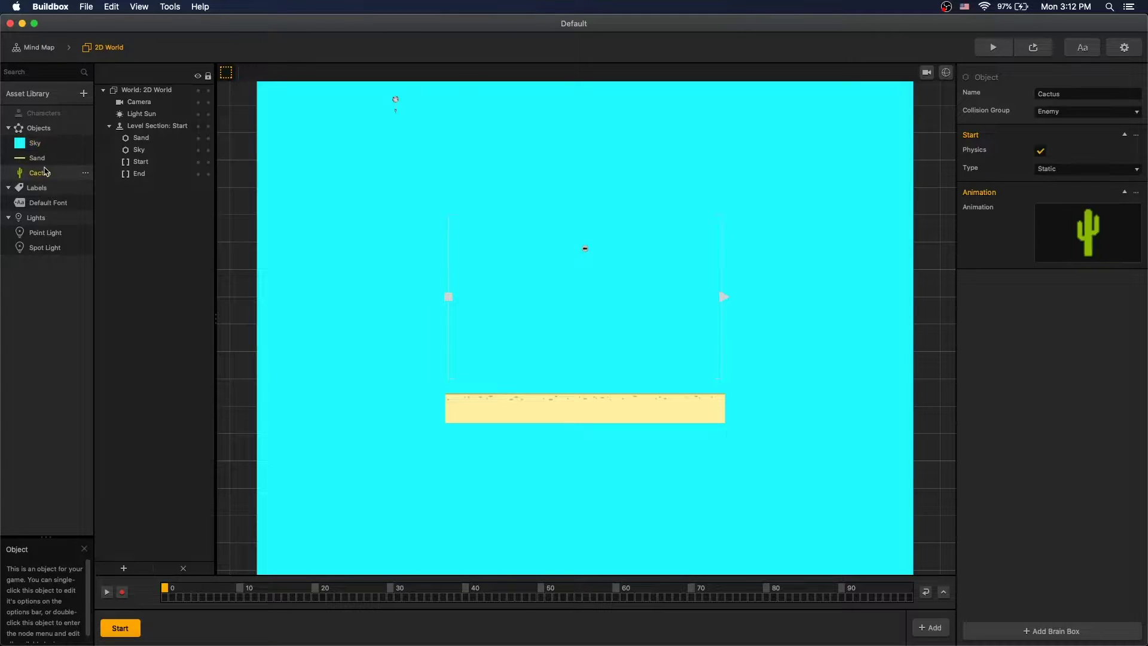
{"action": "key", "text": "super+d"}
{"action": "left_click", "coordinate": [39, 186]}
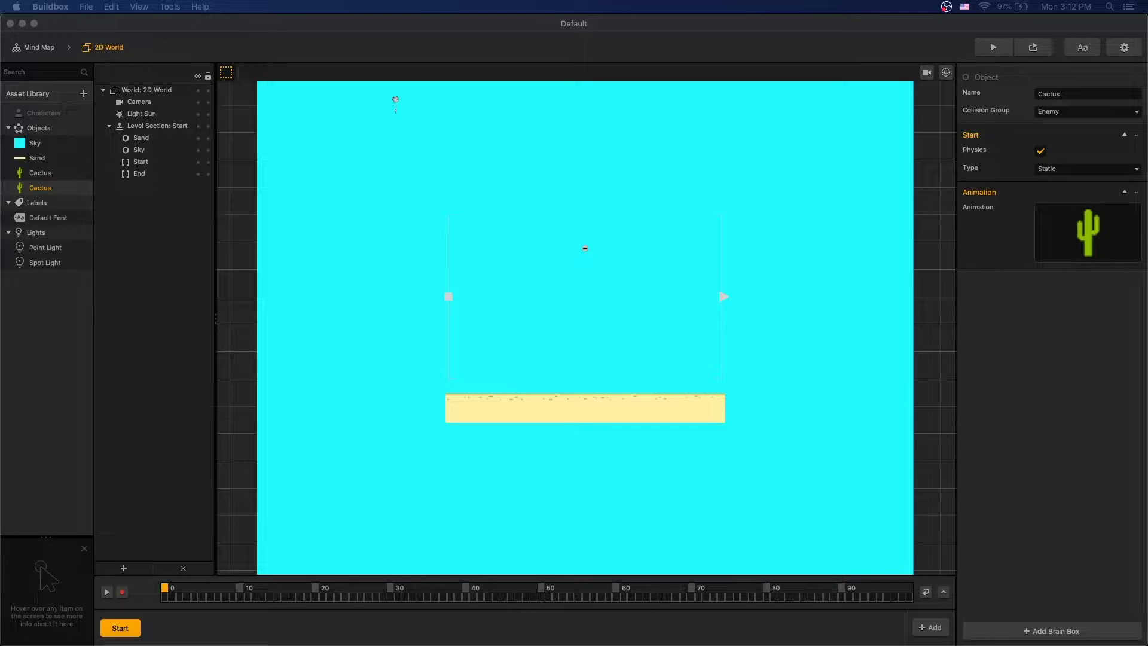
Replace the copy's animation with the looping two-frame Flying images at speed 0.4 and rename it Flying.
{"action": "left_click_drag", "start_coordinate": [1147, 293], "coordinate": [1094, 235]}
{"action": "left_click", "coordinate": [1117, 213]}
{"action": "left_click", "coordinate": [916, 549]}
{"action": "left_click", "coordinate": [1024, 512]}
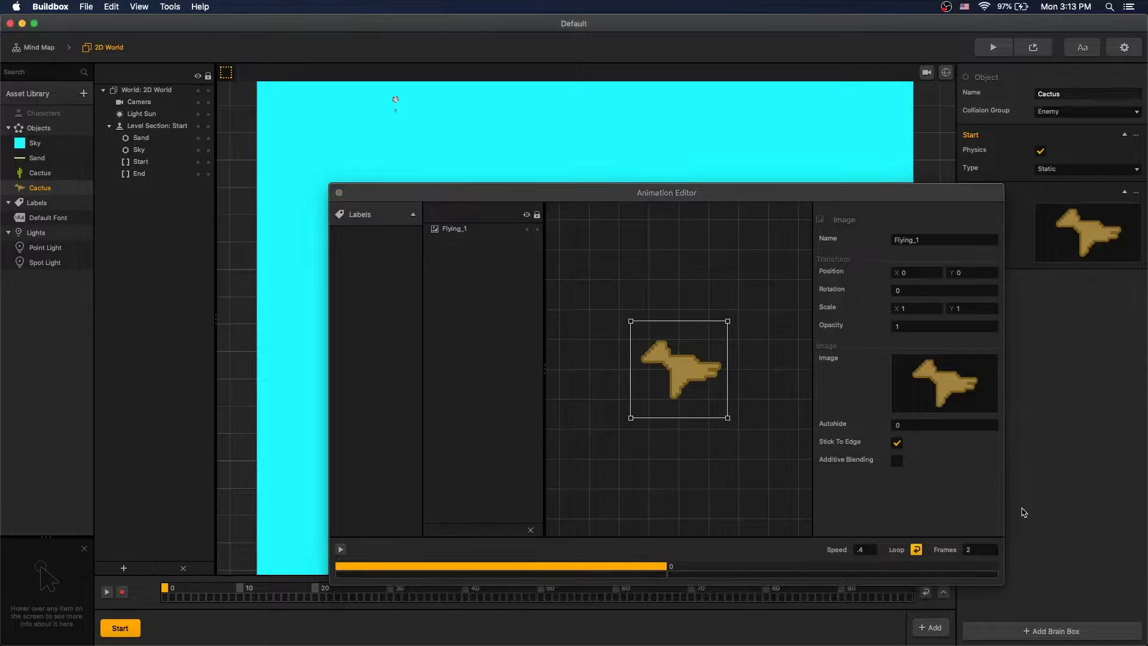
{"action": "left_click", "coordinate": [339, 193]}
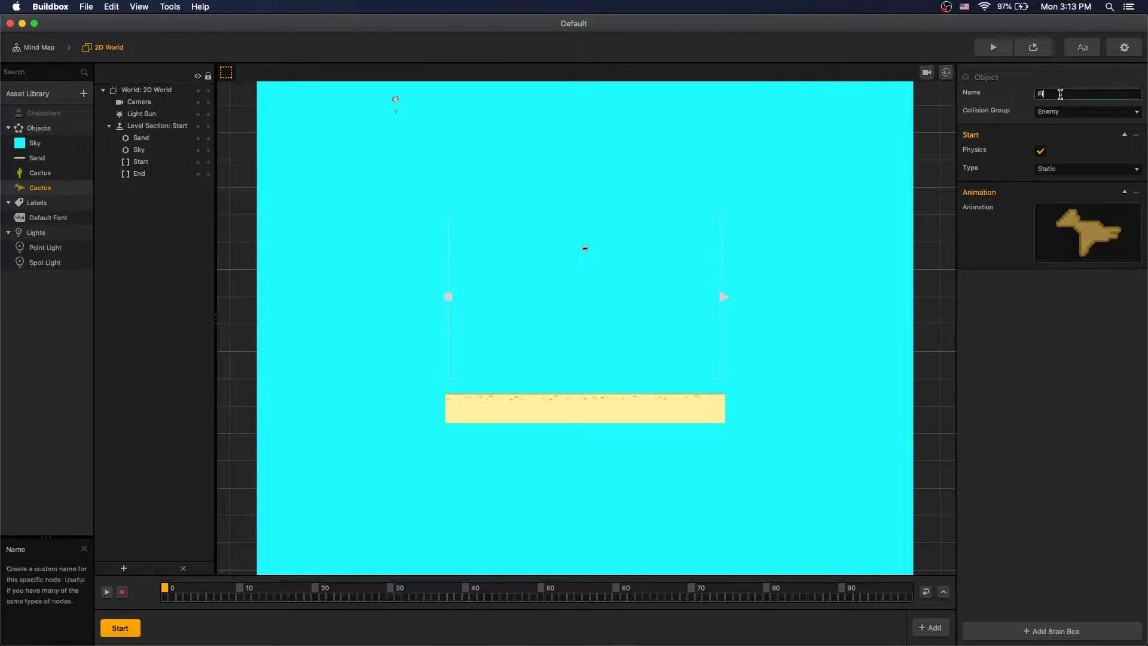
{"action": "key", "text": "Return"}
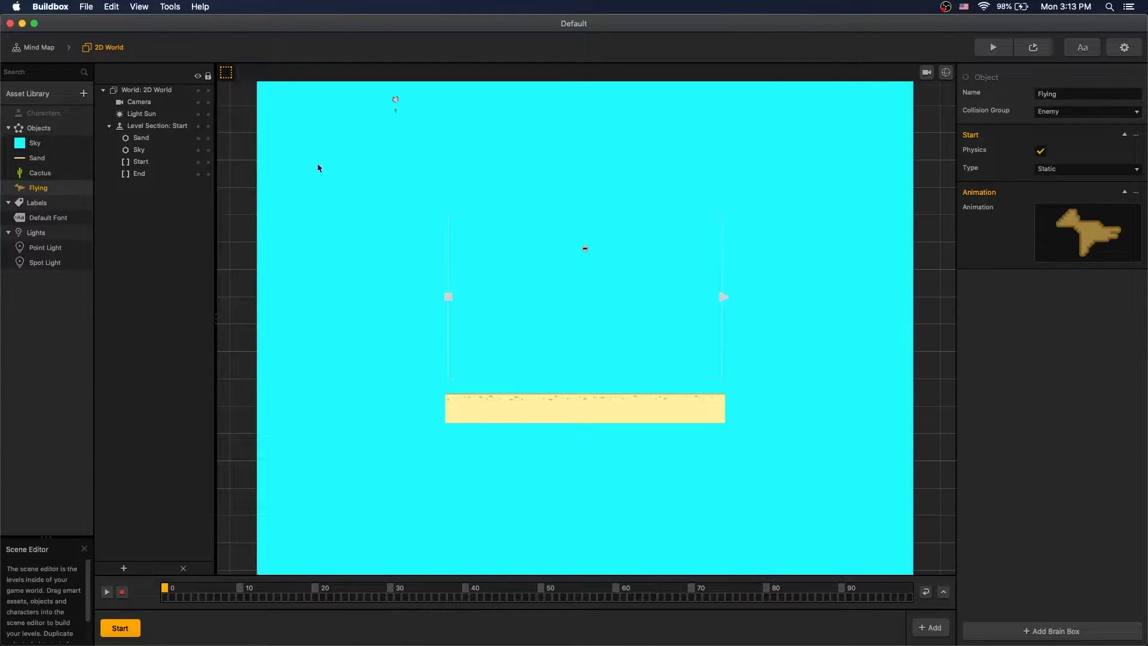
{"action": "left_click", "coordinate": [51, 176]}
{"action": "key", "text": "super+d"}
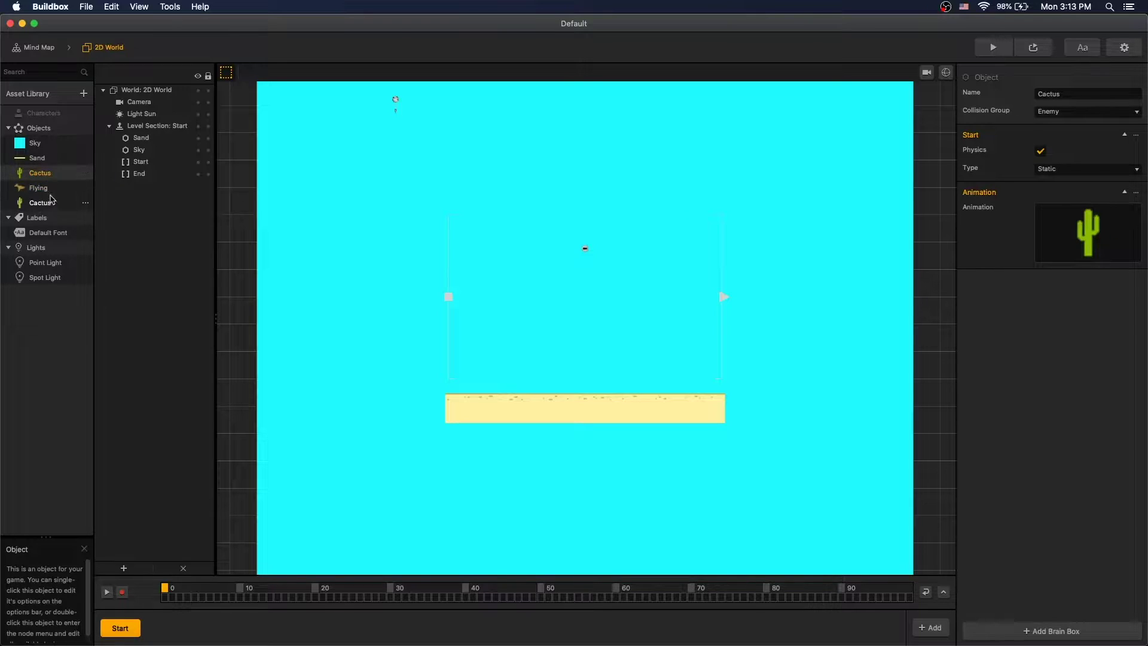
{"action": "left_click", "coordinate": [58, 203]}
{"action": "key", "text": "Delete"}
{"action": "left_click", "coordinate": [611, 341]}
Save the project as My Dino.
{"action": "key", "text": "super+s"}
{"action": "type", "text": "My Dino"}
{"action": "key", "text": "Return"}
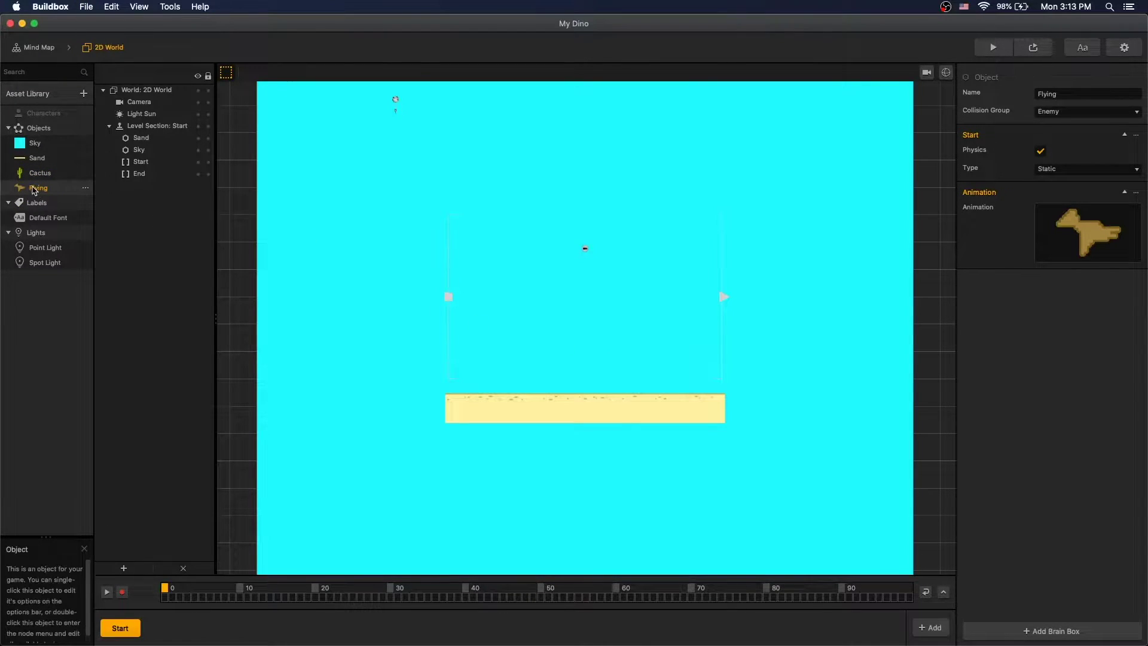
Place Flying above the sand at about X 3.04, Y -0.02 and narrow its collision box around the body.
{"action": "left_click_drag", "start_coordinate": [628, 355], "coordinate": [628, 356]}
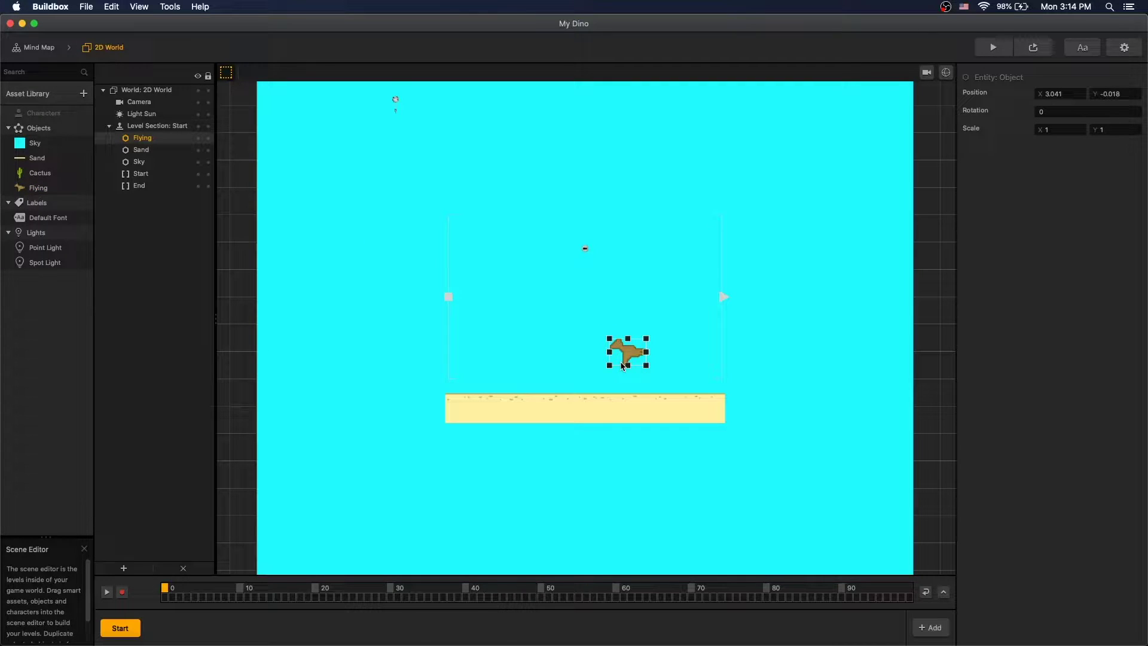
{"action": "left_click", "coordinate": [945, 72]}
{"action": "scroll", "coordinate": [637, 344], "scroll_direction": "up", "scroll_amount": 10}
{"action": "scroll", "coordinate": [637, 344], "scroll_direction": "down", "scroll_amount": 2}
{"action": "left_click_drag", "start_coordinate": [749, 405], "coordinate": [750, 373]}
{"action": "left_click_drag", "start_coordinate": [724, 448], "coordinate": [688, 446]}
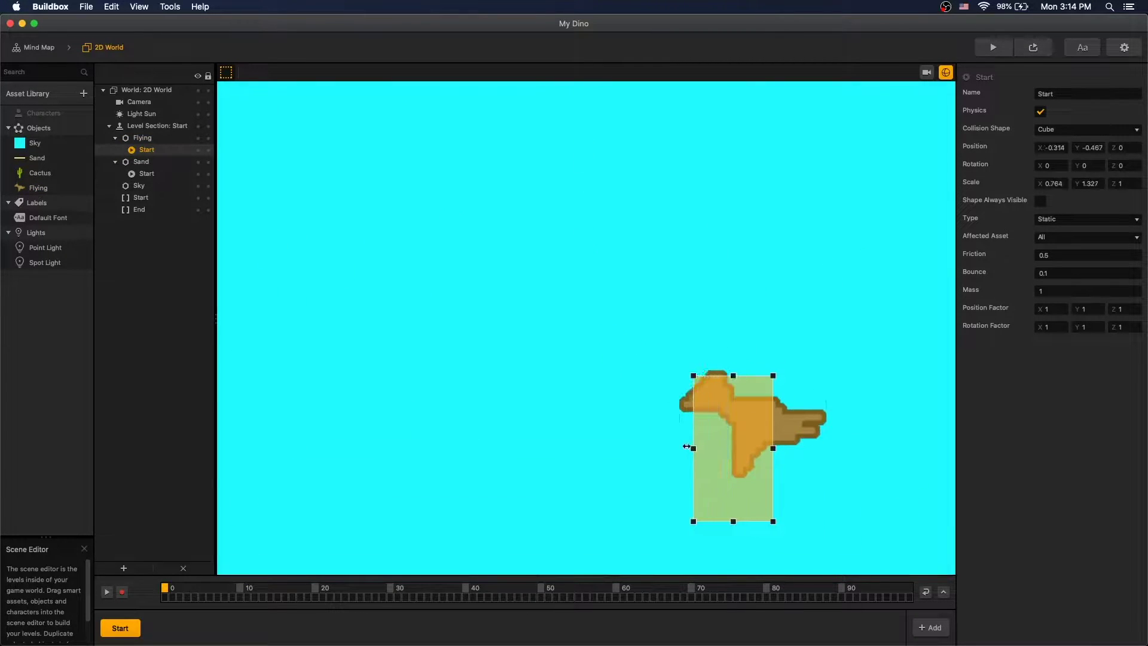
Rotate Flying's collision box to -20 on the Z axis and size it to about 1.16 by 0.51.
{"action": "left_click_drag", "start_coordinate": [775, 412], "coordinate": [818, 412]}
{"action": "type", "text": "-30"}
{"action": "left_click", "coordinate": [1137, 165]}
{"action": "type", "text": "-20"}
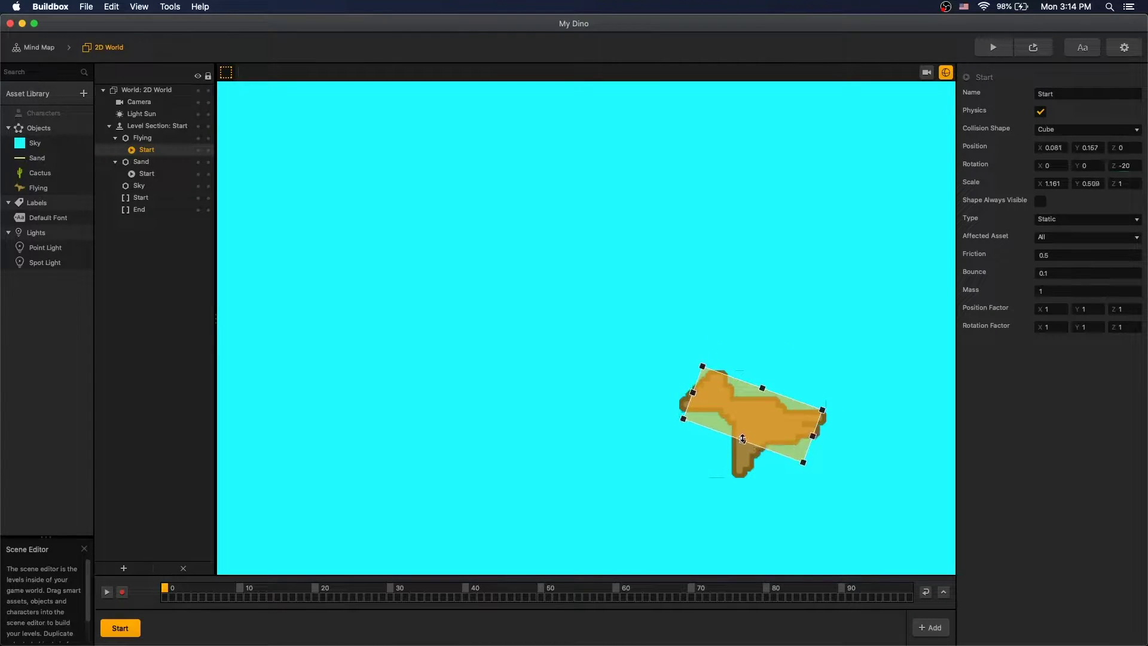
{"action": "left_click", "coordinate": [946, 72]}
{"action": "scroll", "coordinate": [825, 380], "scroll_direction": "down", "scroll_amount": 6}
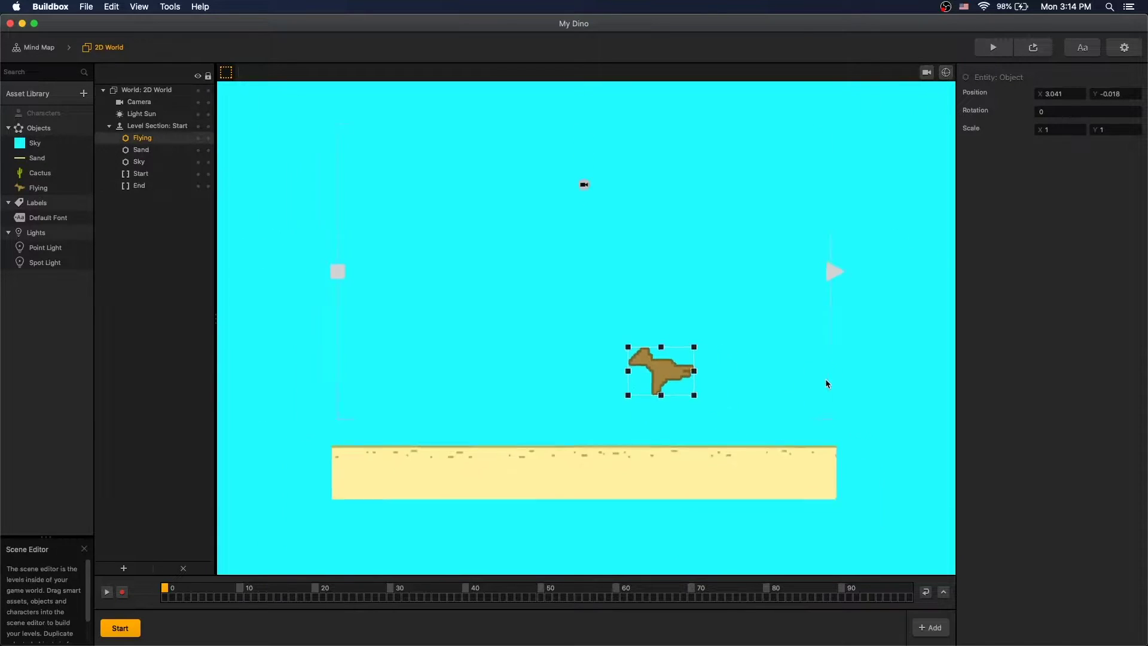
Delete the Flying object from the scene and save the project.
{"action": "left_click", "coordinate": [39, 187]}
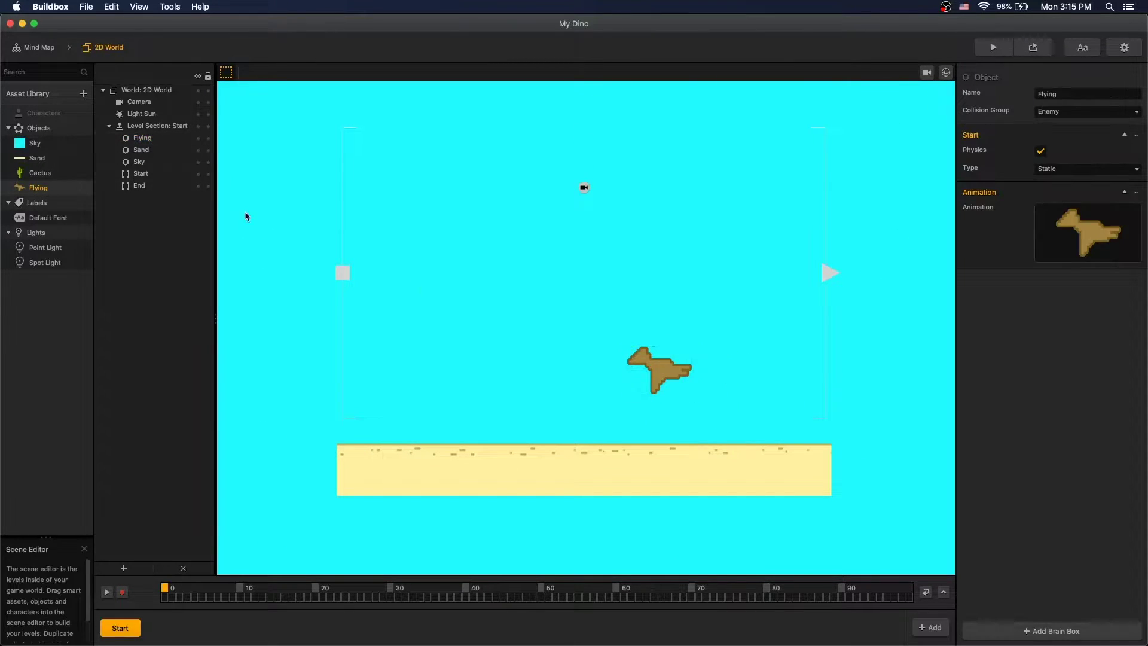
{"action": "left_click", "coordinate": [659, 367]}
{"action": "key", "text": "Delete"}
{"action": "key", "text": "super+s"}
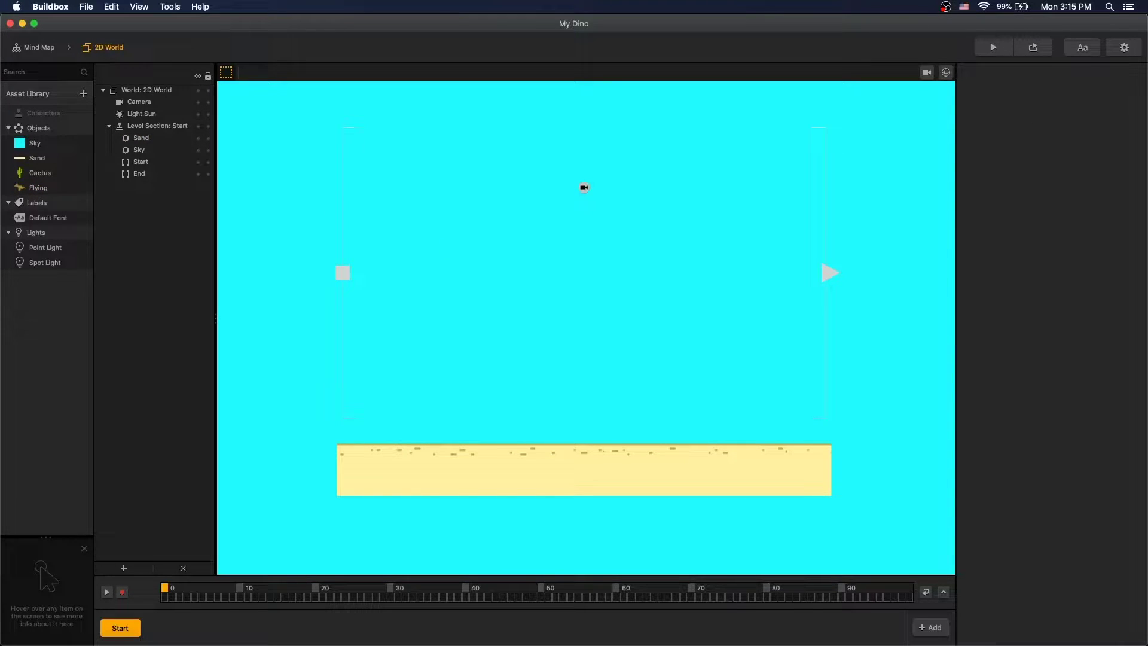
Duplicate the Cactus asset and replace the copy's animation with the two-frame Dino images.
{"action": "left_click", "coordinate": [55, 173]}
{"action": "key", "text": "super+d"}
{"action": "left_click", "coordinate": [44, 204]}
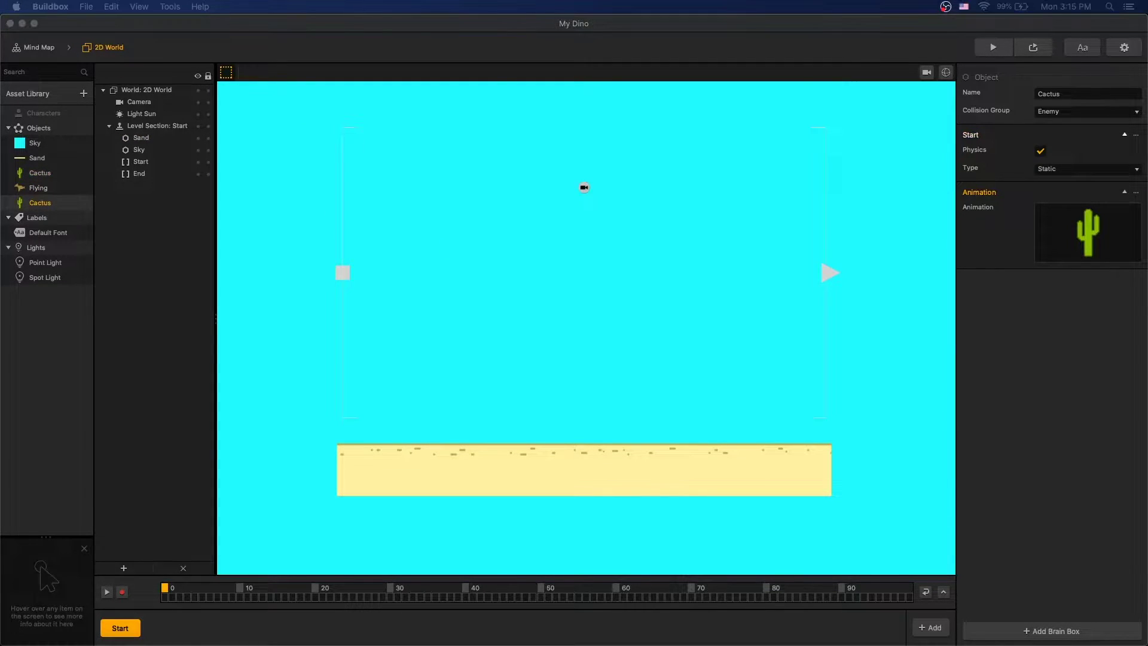
{"action": "left_click_drag", "start_coordinate": [1036, 217], "coordinate": [1040, 221]}
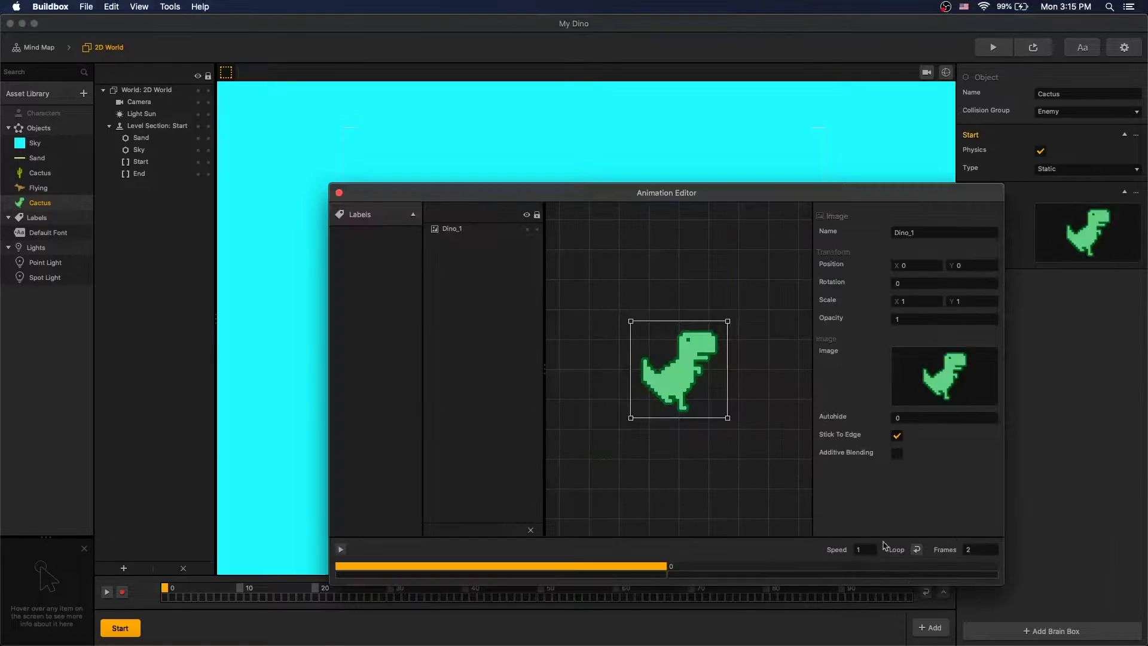
{"action": "left_click", "coordinate": [339, 193]}
Set the copy's physics type to Dynamic and rename it Dino.
{"action": "left_click", "coordinate": [1057, 170]}
{"action": "left_click", "coordinate": [1053, 194]}
{"action": "double_click", "coordinate": [1047, 93]}
{"action": "type", "text": "Dino"}
{"action": "key", "text": "Return"}
Assign Dino to the Character collision group and move it into the Characters category, saving the project.
{"action": "left_click", "coordinate": [1058, 112]}
{"action": "left_click", "coordinate": [1057, 124]}
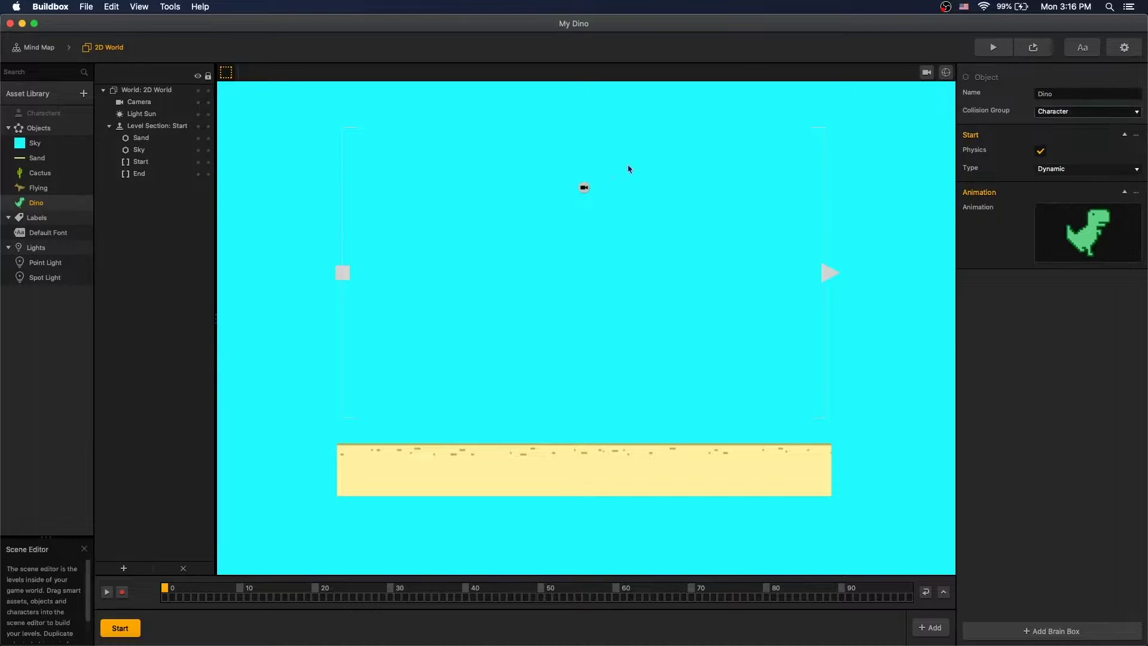
{"action": "left_click_drag", "start_coordinate": [31, 205], "coordinate": [43, 114]}
{"action": "key", "text": "super+s"}
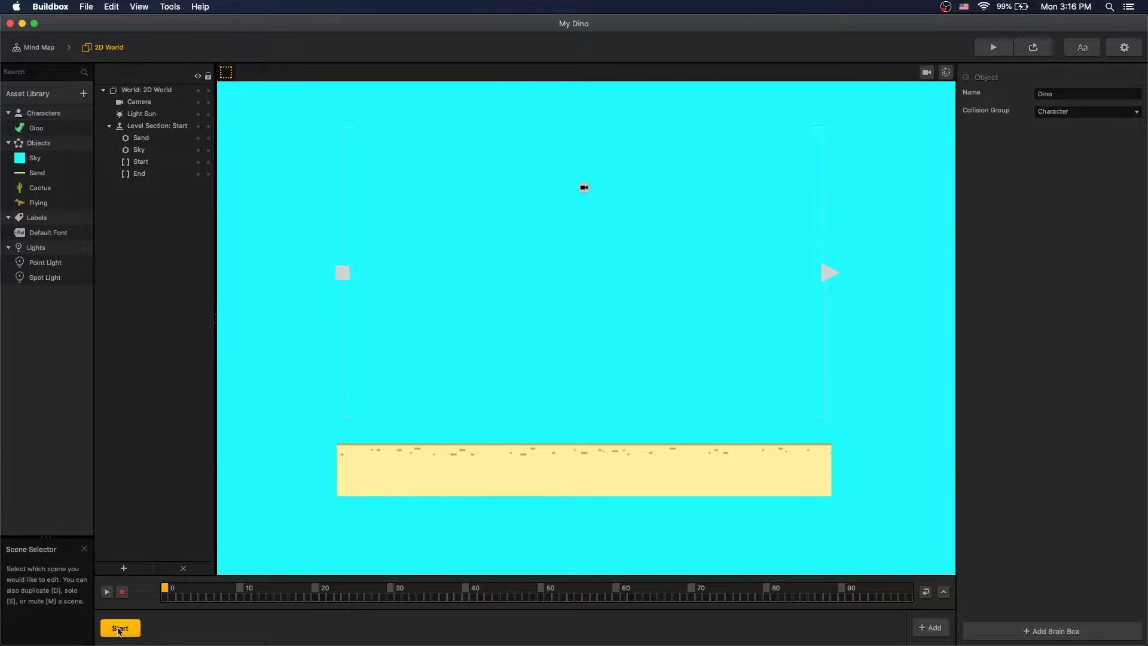
Name the copy of the Start scene 1 and place a Cactus on its sand at about X 0.27, Y -1.77.
{"action": "left_click", "coordinate": [157, 125]}
{"action": "double_click", "coordinate": [1046, 94]}
{"action": "type", "text": "1"}
{"action": "key", "text": "Return"}
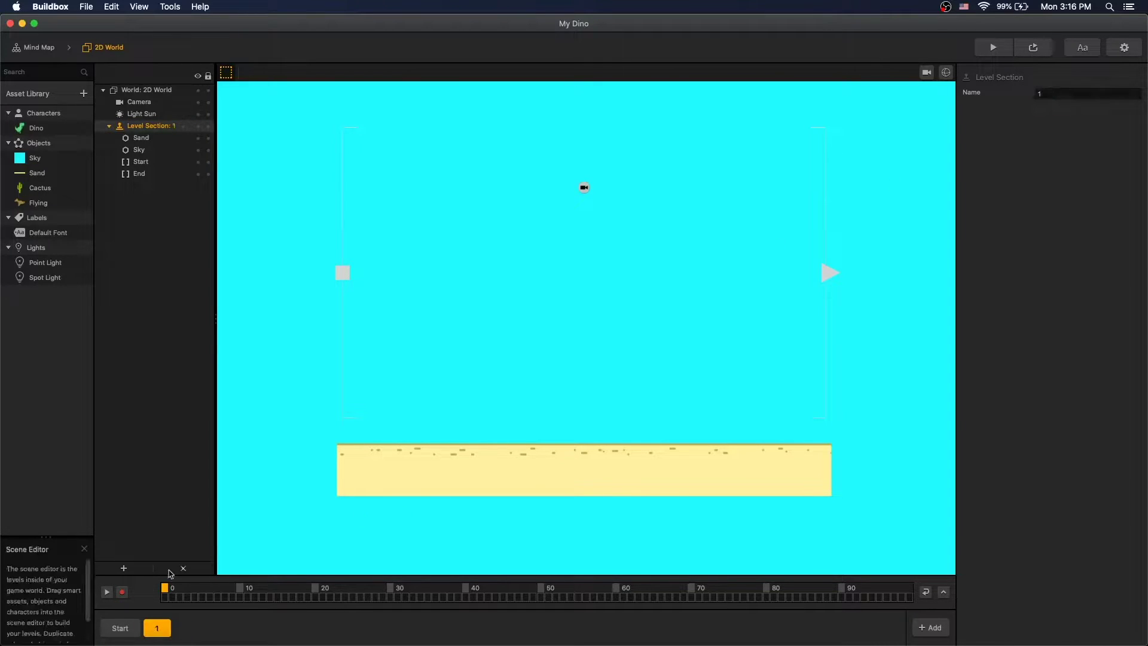
{"action": "left_click_drag", "start_coordinate": [37, 187], "coordinate": [590, 411]}
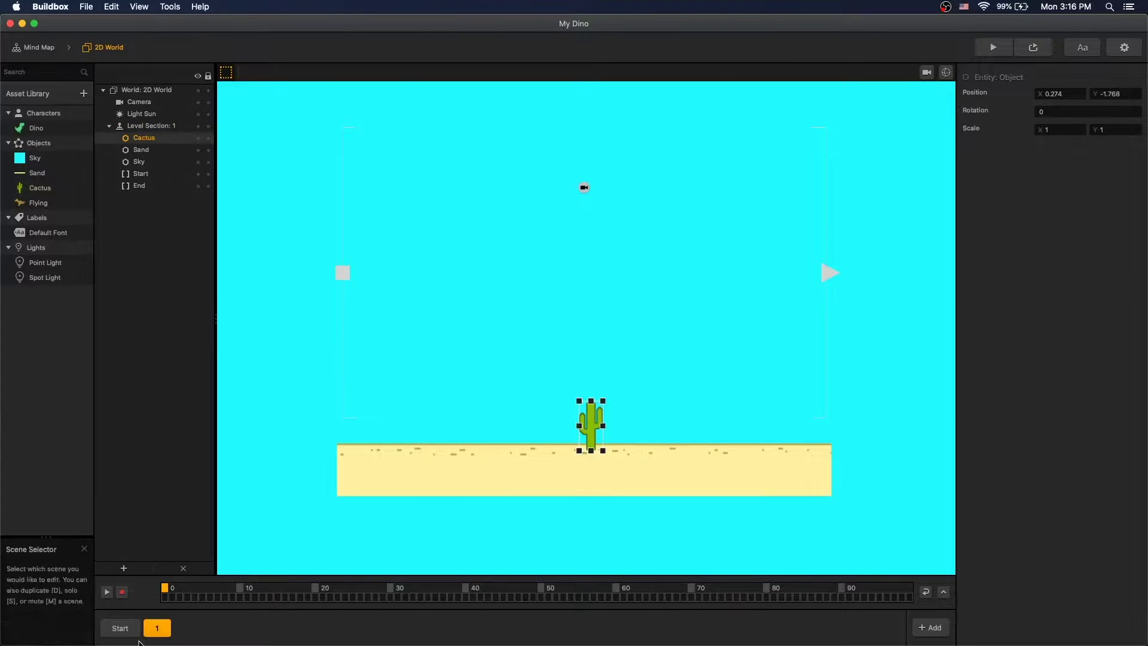
Create another scene from scene 1 and name it 2.
{"action": "left_click", "coordinate": [929, 627]}
{"action": "left_click", "coordinate": [153, 126]}
{"action": "double_click", "coordinate": [1046, 94]}
{"action": "type", "text": "2"}
{"action": "key", "text": "Return"}
Replace scene 2's cactus with Flying at about X 0.10, Y -1.03 and save the project from the Start scene.
{"action": "left_click", "coordinate": [588, 428]}
{"action": "key", "text": "Delete"}
{"action": "left_click_drag", "start_coordinate": [39, 202], "coordinate": [589, 398]}
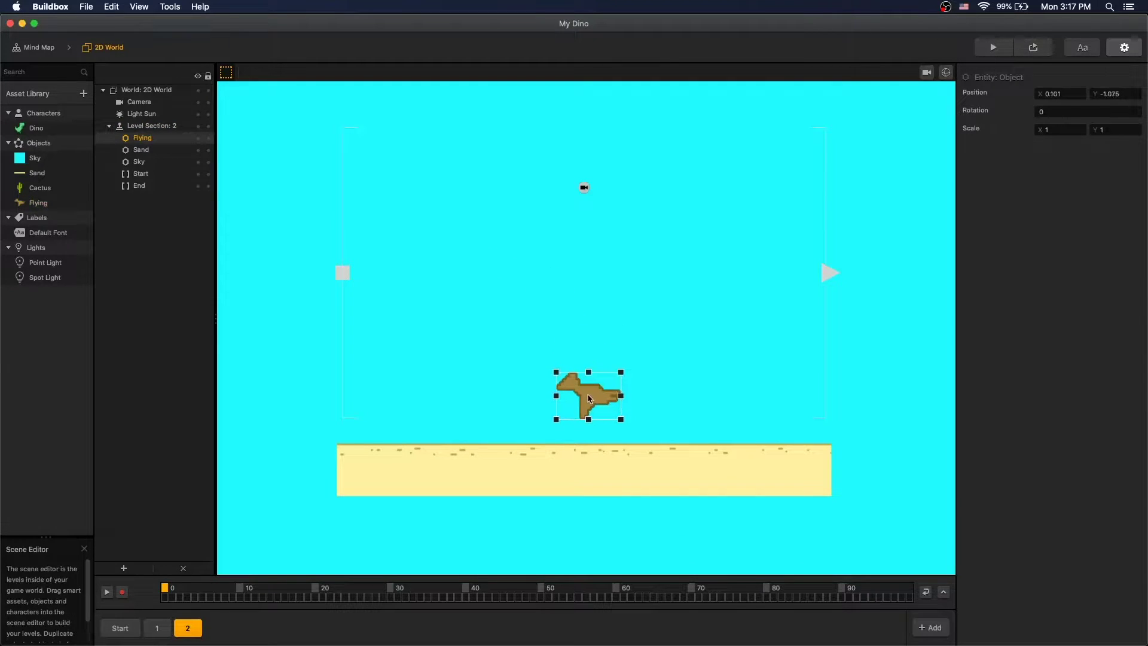
{"action": "left_click", "coordinate": [123, 633]}
{"action": "key", "text": "super+s"}
Add a Move component to the Dino character with an X speed of 5.
{"action": "double_click", "coordinate": [43, 130]}
{"action": "left_click", "coordinate": [116, 49]}
{"action": "left_click", "coordinate": [1023, 631]}
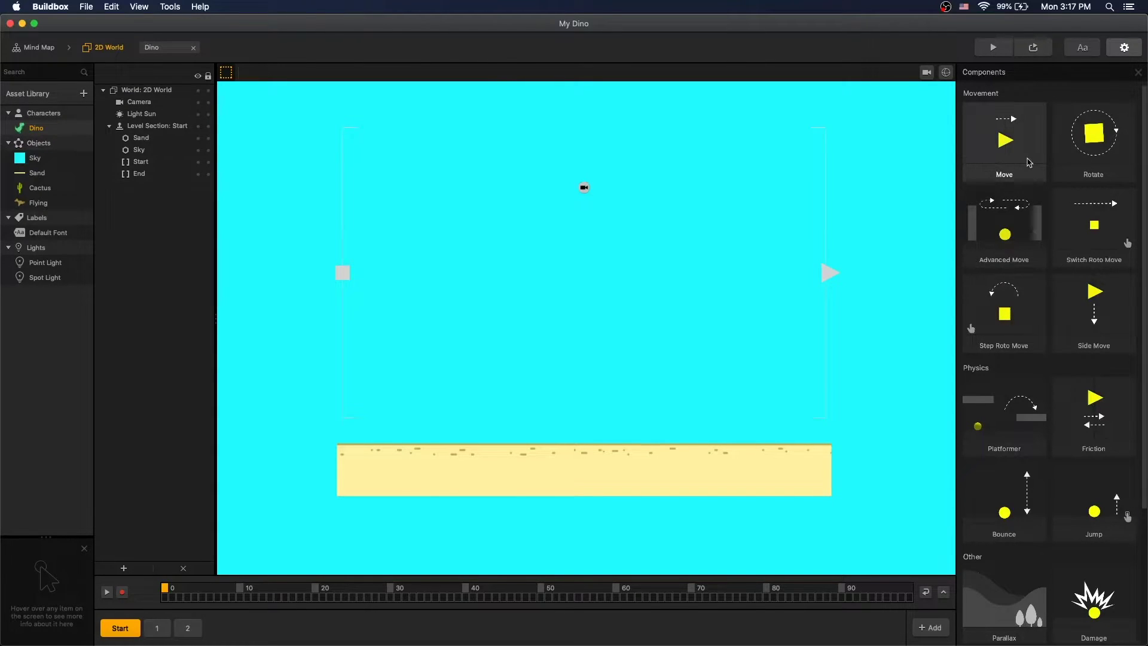
{"action": "left_click", "coordinate": [1029, 162]}
{"action": "double_click", "coordinate": [1054, 279]}
{"action": "type", "text": "5"}
Add a Jump component to Dino with a Y jump force of 10.
{"action": "left_click", "coordinate": [1050, 632]}
{"action": "left_click", "coordinate": [1091, 508]}
{"action": "double_click", "coordinate": [1115, 321]}
{"action": "type", "text": "5"}
Add an If Collide node to Dino's node map and restrict its affected asset.
{"action": "double_click", "coordinate": [36, 128]}
{"action": "left_click_drag", "start_coordinate": [454, 340], "coordinate": [347, 341]}
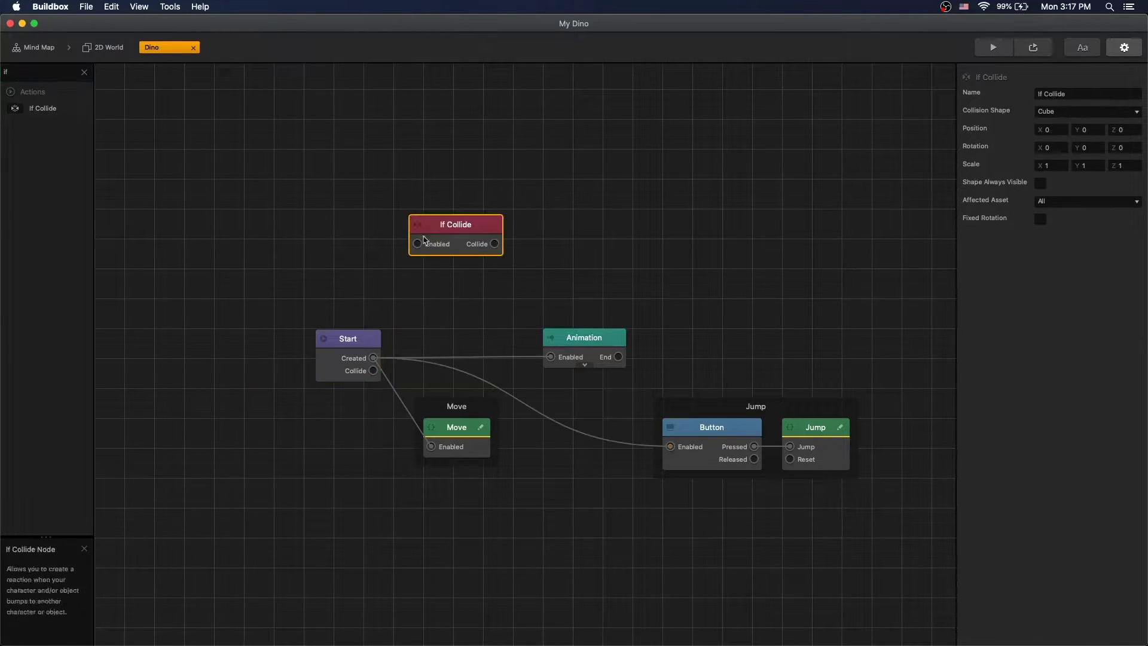
{"action": "left_click", "coordinate": [1085, 201]}
{"action": "left_click", "coordinate": [1072, 253]}
Add a Defeat node and connect the If Collide node's Collide output to its Enabled input.
{"action": "double_click", "coordinate": [51, 73]}
{"action": "type", "text": "de"}
{"action": "left_click_drag", "start_coordinate": [40, 174], "coordinate": [580, 218]}
{"action": "left_click_drag", "start_coordinate": [495, 244], "coordinate": [567, 249]}
{"action": "left_click", "coordinate": [226, 179]}
Connect the Start node's Collide output to the Jump node's Reset input.
{"action": "left_click_drag", "start_coordinate": [373, 370], "coordinate": [790, 458]}
{"action": "left_click", "coordinate": [1049, 129]}
{"action": "left_click", "coordinate": [828, 256]}
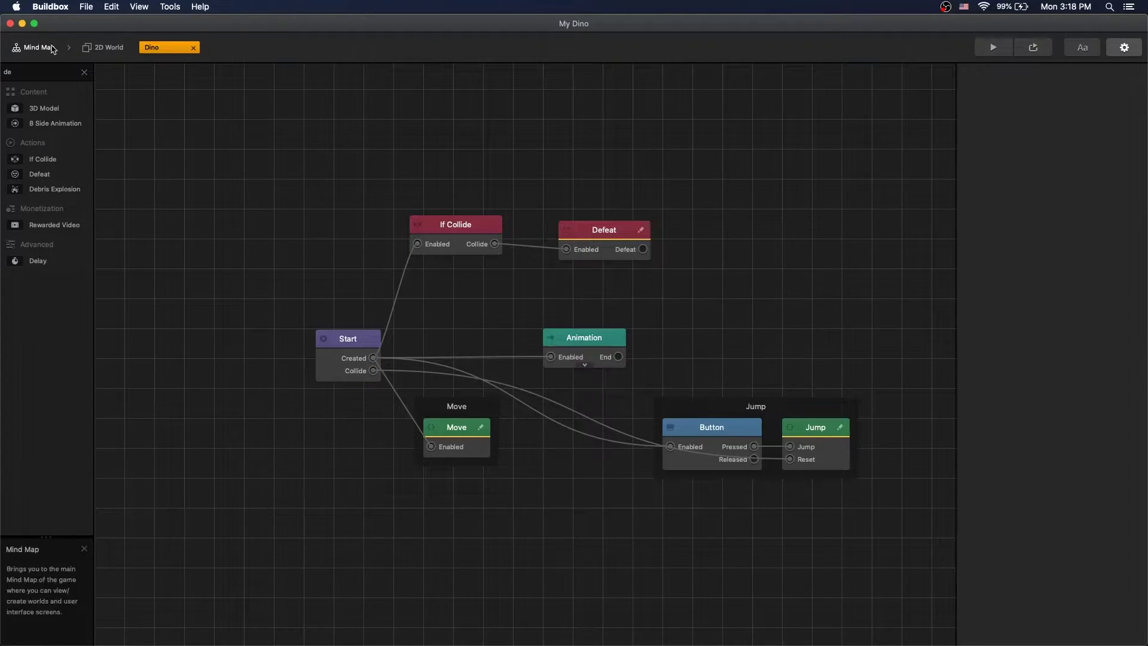
Set the game's orientation to Landscape in the project settings.
{"action": "left_click", "coordinate": [106, 47]}
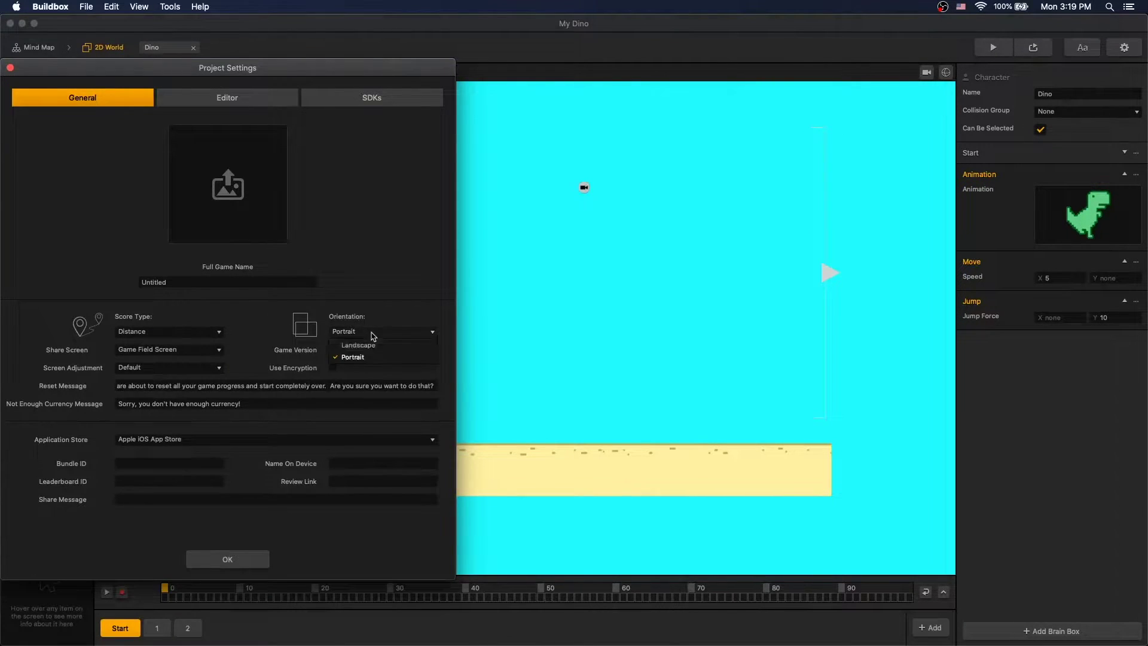
{"action": "left_click", "coordinate": [359, 345]}
{"action": "left_click", "coordinate": [247, 559]}
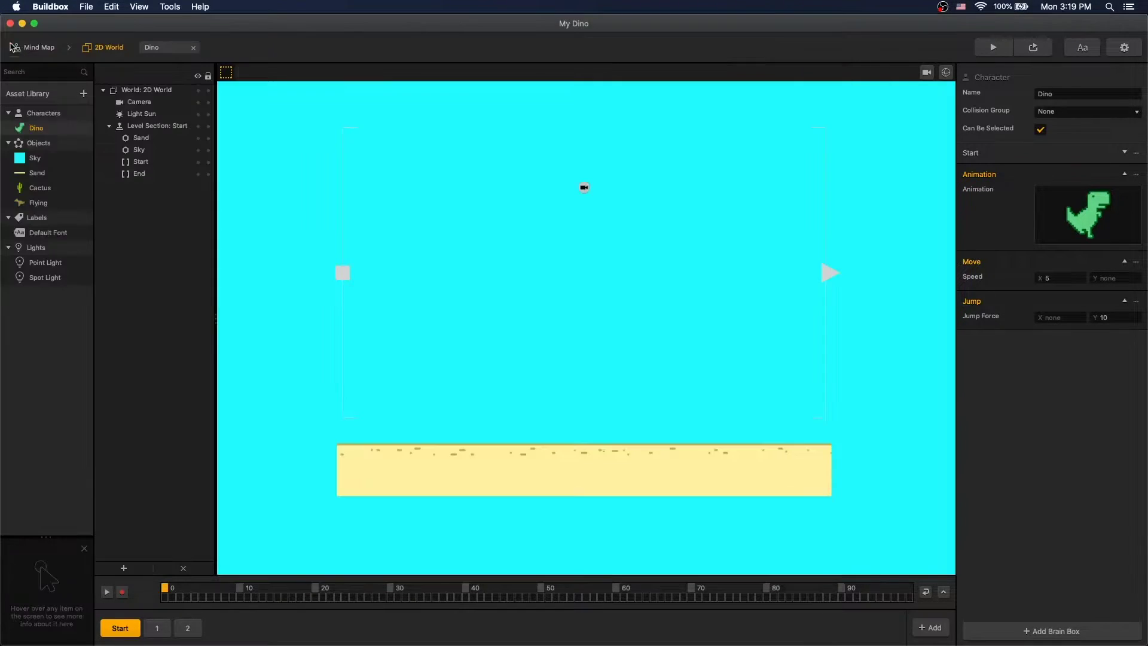
Adjust the world camera's settings and check the framing with the camera preview.
{"action": "left_click", "coordinate": [179, 103]}
{"action": "left_click", "coordinate": [1073, 184]}
{"action": "left_click", "coordinate": [1076, 221]}
{"action": "left_click", "coordinate": [863, 218]}
{"action": "left_click", "coordinate": [930, 75]}
{"action": "scroll", "coordinate": [665, 381], "scroll_direction": "down", "scroll_amount": 5}
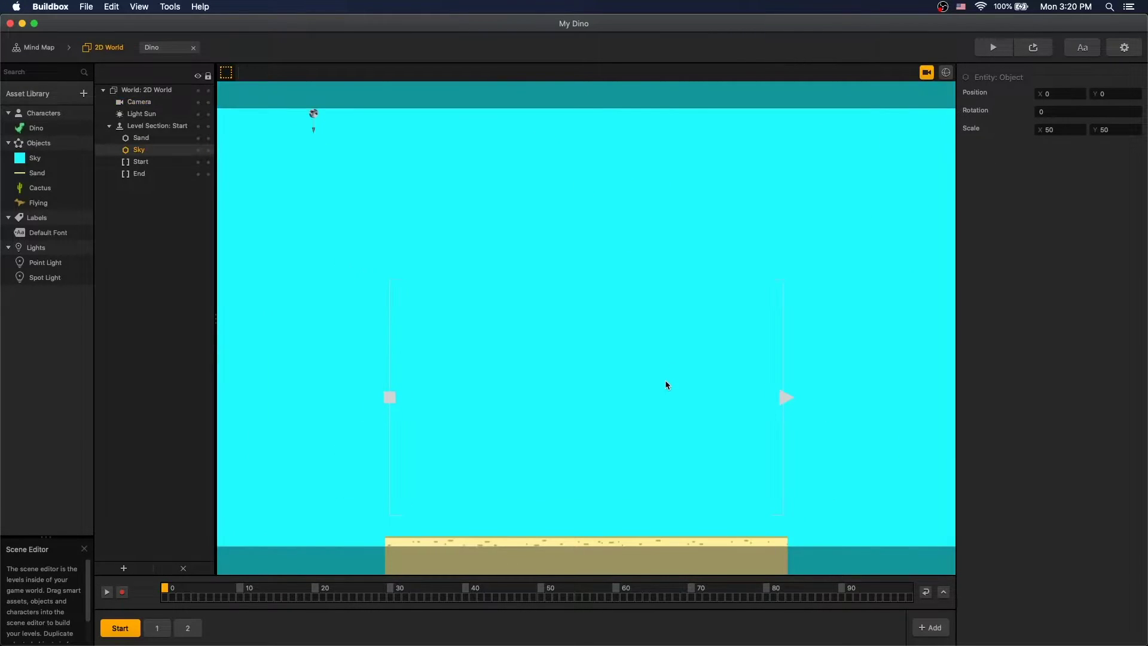
{"action": "left_click", "coordinate": [928, 74]}
{"action": "left_click", "coordinate": [927, 74]}
{"action": "scroll", "coordinate": [718, 347], "scroll_direction": "down", "scroll_amount": 2}
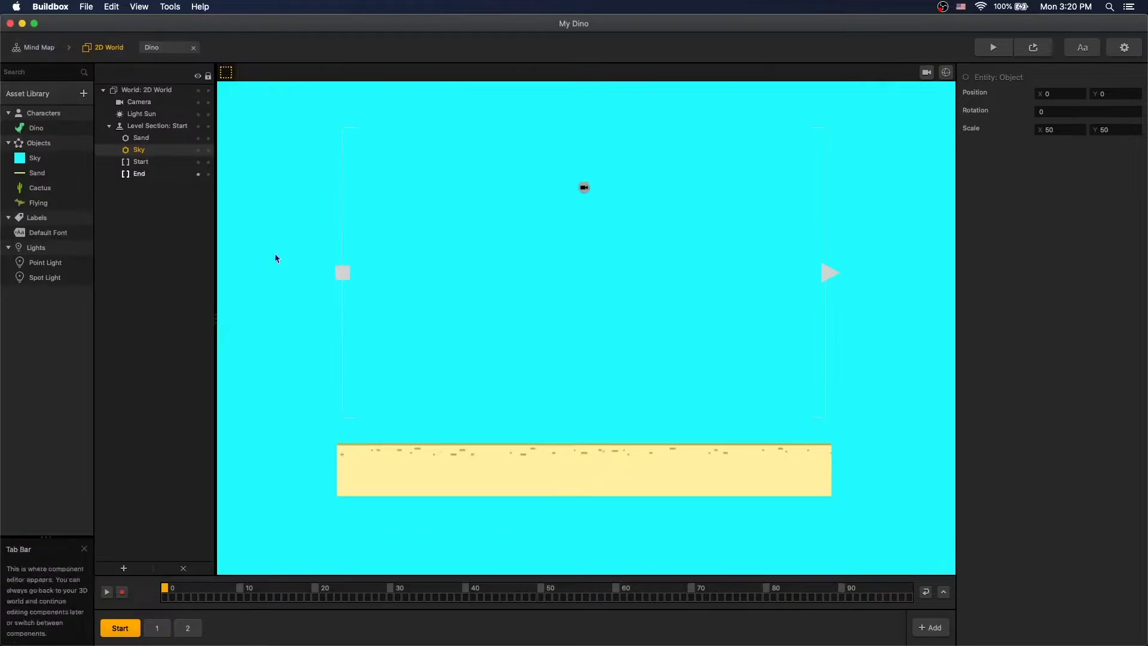
{"action": "left_click", "coordinate": [445, 459]}
{"action": "key", "text": "super+Right"}
{"action": "key", "text": "super+z"}
Duplicate the sand strip to the left in the Start scene and set the copy's X position to -10.
{"action": "left_click", "coordinate": [444, 458]}
{"action": "key", "text": "super+Left"}
{"action": "left_click", "coordinate": [1066, 96]}
{"action": "key", "text": "BackSpace"}
{"action": "type", "text": "10"}
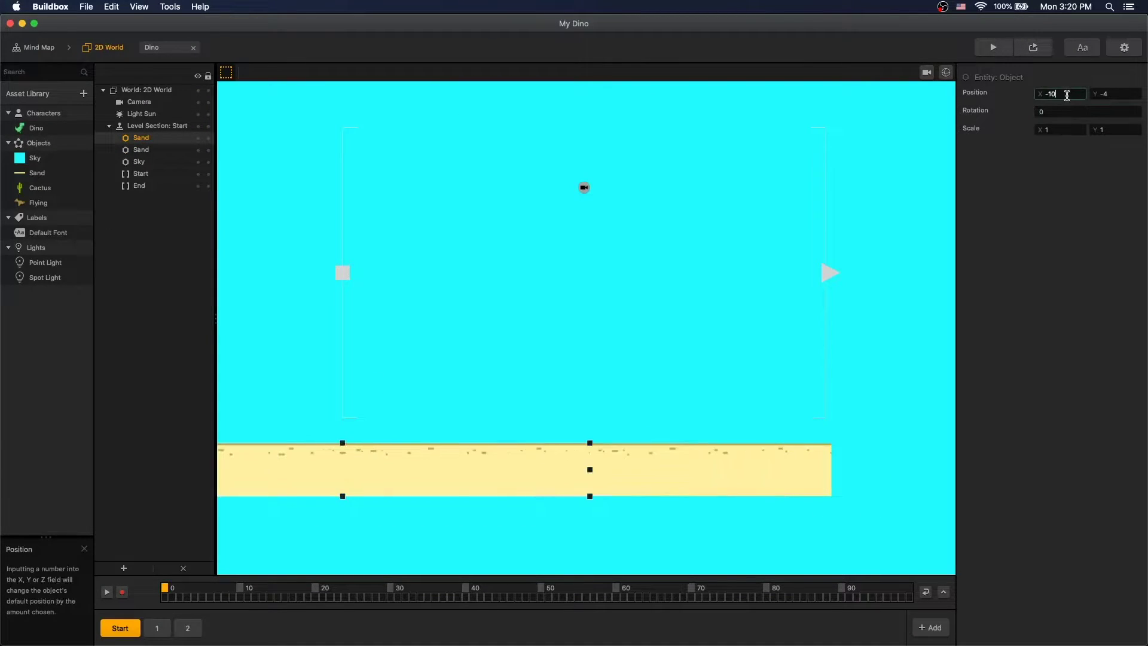
{"action": "key", "text": "Return"}
{"action": "left_click", "coordinate": [314, 238]}
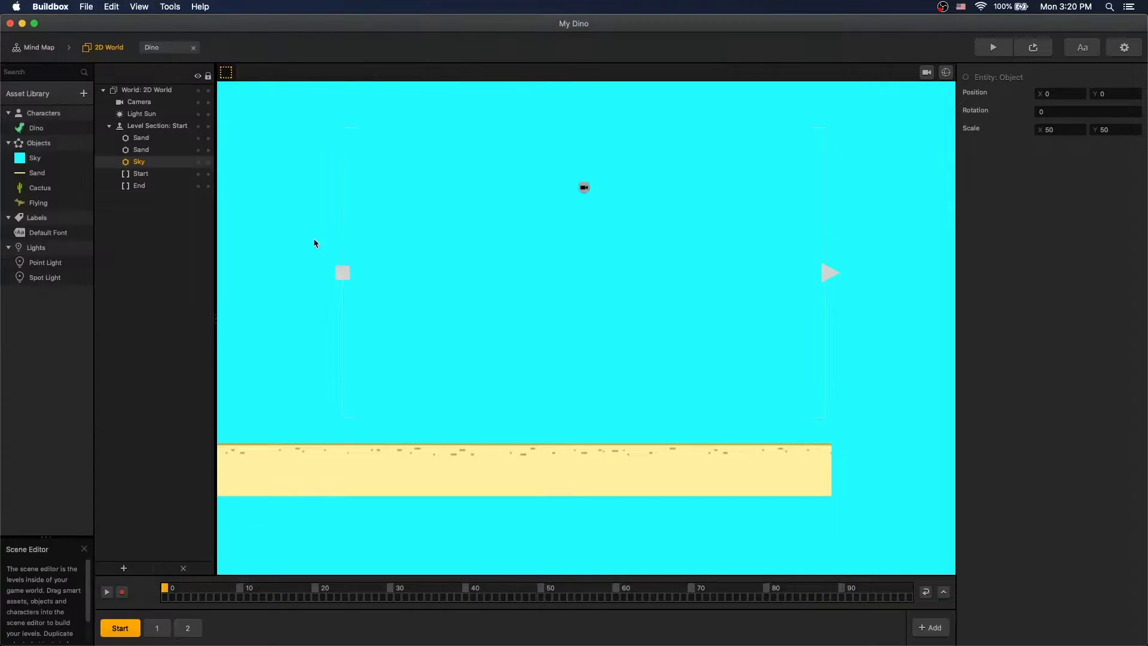
Place the Dino character above the sand in the Start scene and set its collision group to Character.
{"action": "left_click_drag", "start_coordinate": [36, 128], "coordinate": [400, 340]}
{"action": "left_click", "coordinate": [36, 128]}
{"action": "left_click", "coordinate": [1067, 113]}
{"action": "left_click", "coordinate": [1062, 137]}
{"action": "left_click", "coordinate": [1067, 112]}
{"action": "left_click", "coordinate": [1064, 137]}
{"action": "left_click", "coordinate": [1058, 156]}
Fit Dino's collision shapes: rotate If Collide to -30 at about 0.62 by 1.31 scale, and shorten the Start shape to about 0.65.
{"action": "left_click", "coordinate": [948, 72]}
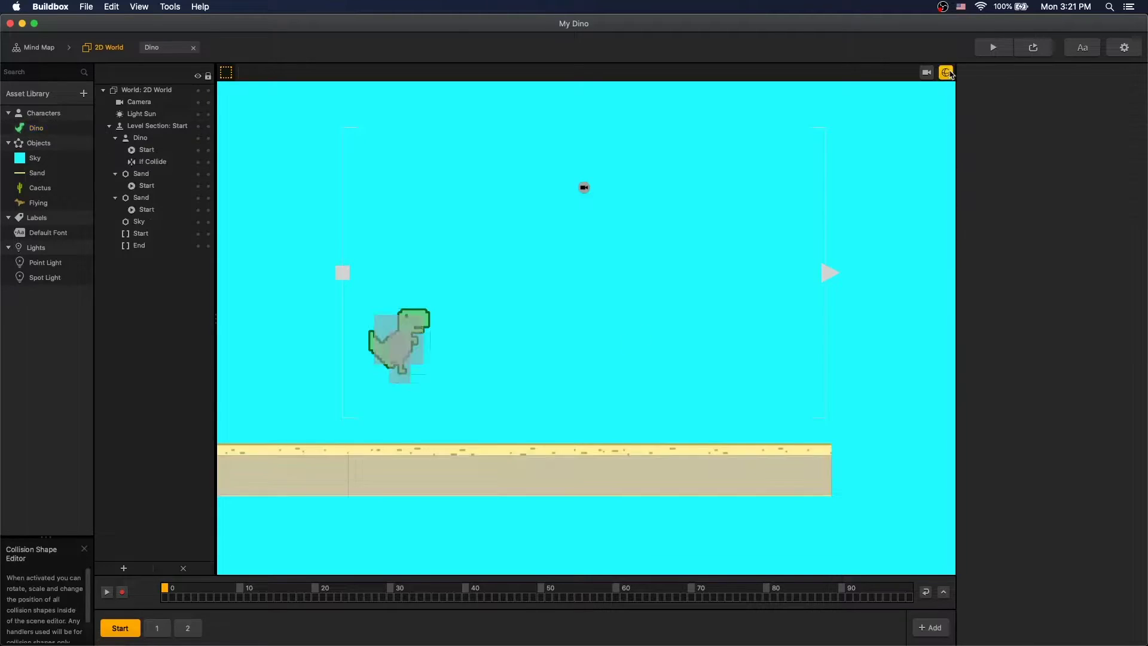
{"action": "left_click", "coordinate": [351, 310]}
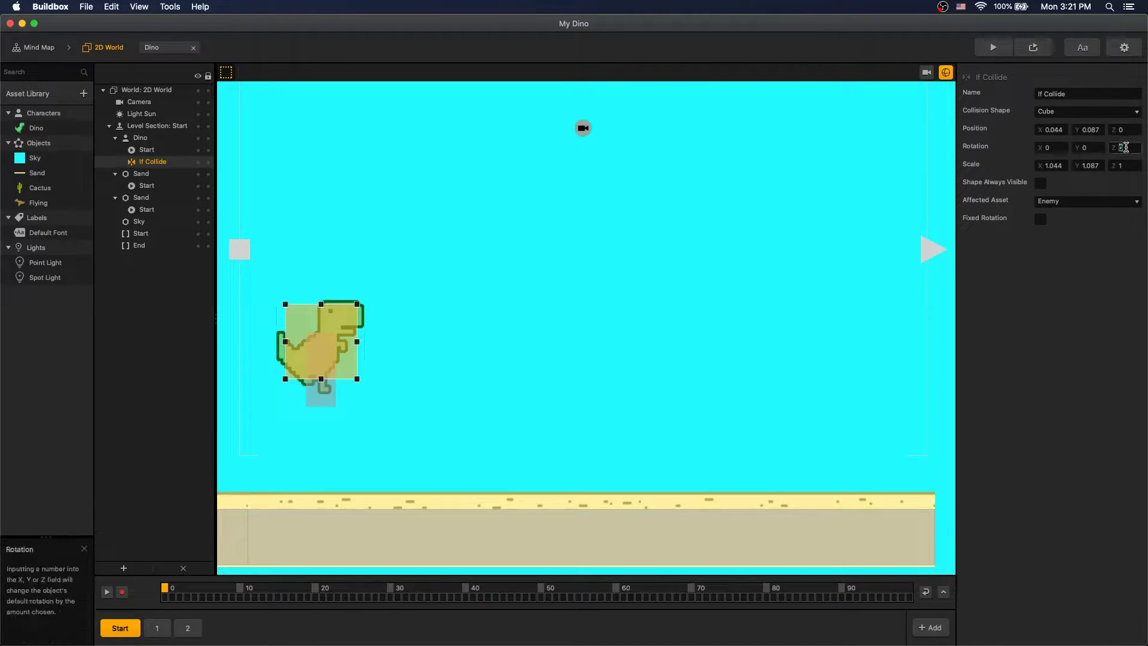
{"action": "left_click_drag", "start_coordinate": [341, 309], "coordinate": [346, 305]}
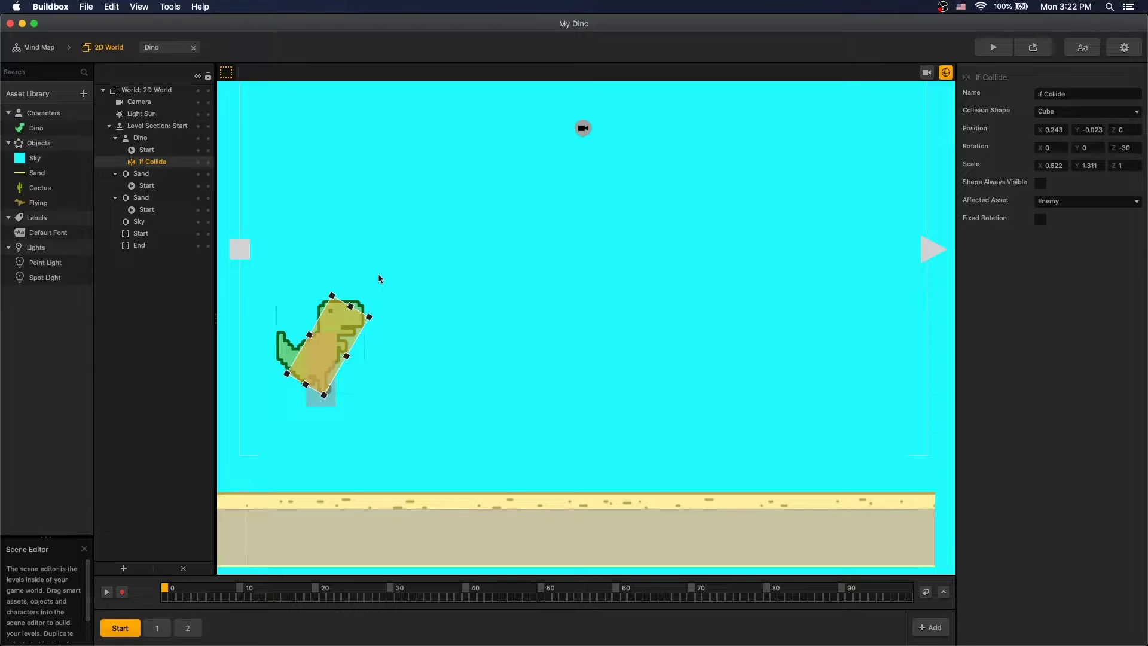
{"action": "left_click", "coordinate": [321, 402]}
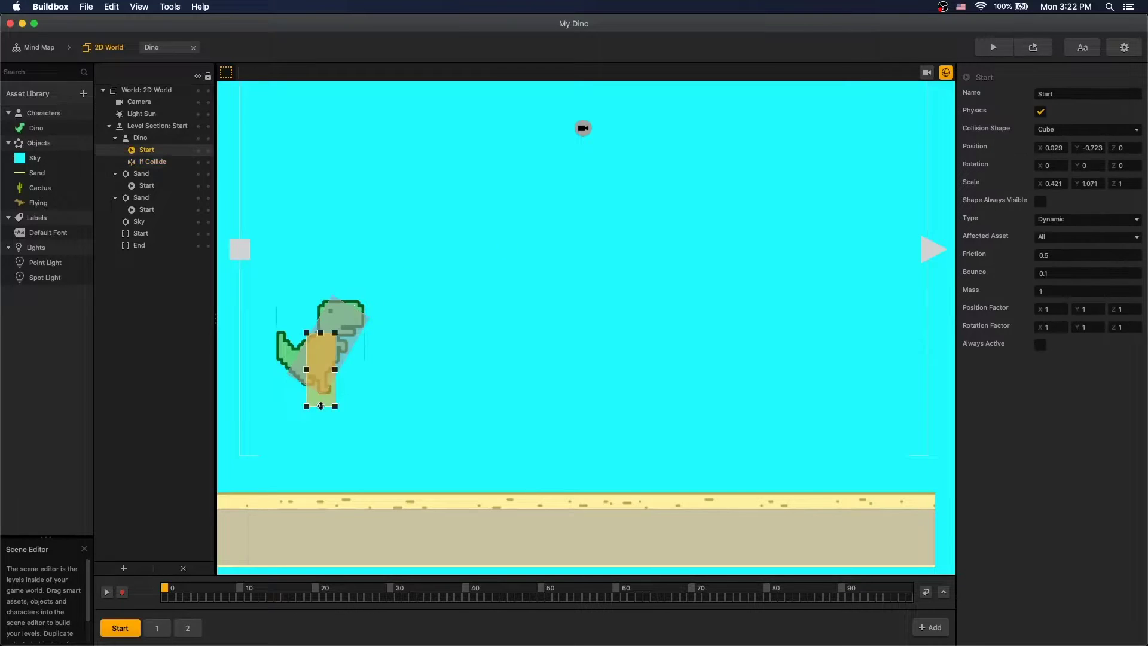
{"action": "left_click", "coordinate": [947, 73]}
Preview the game twice and test Dino's run and jump.
{"action": "key", "text": "super+p"}
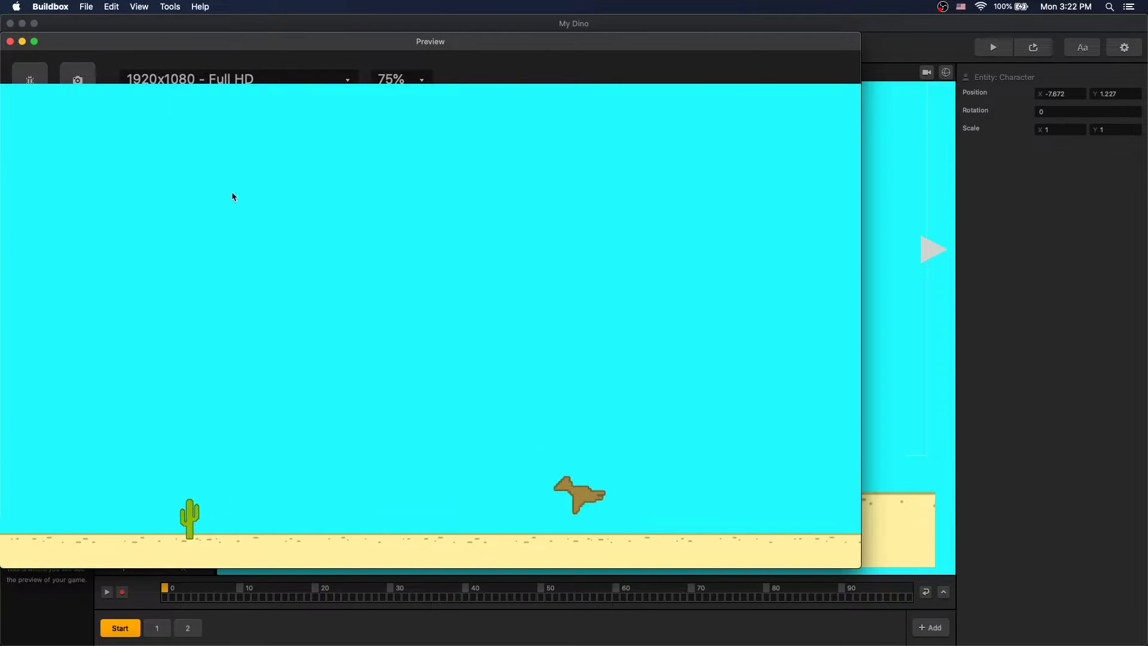
{"action": "left_click", "coordinate": [10, 42]}
{"action": "key", "text": "super+p"}
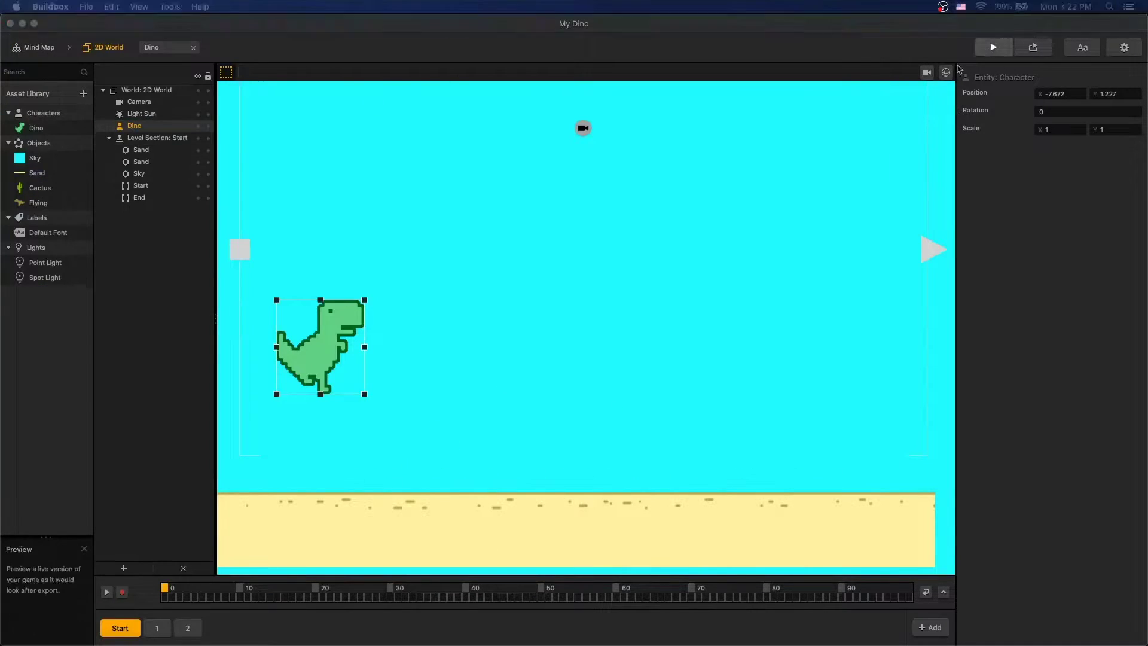
{"action": "left_click", "coordinate": [529, 441]}
{"action": "left_click", "coordinate": [529, 441]}
{"action": "left_click", "coordinate": [530, 446]}
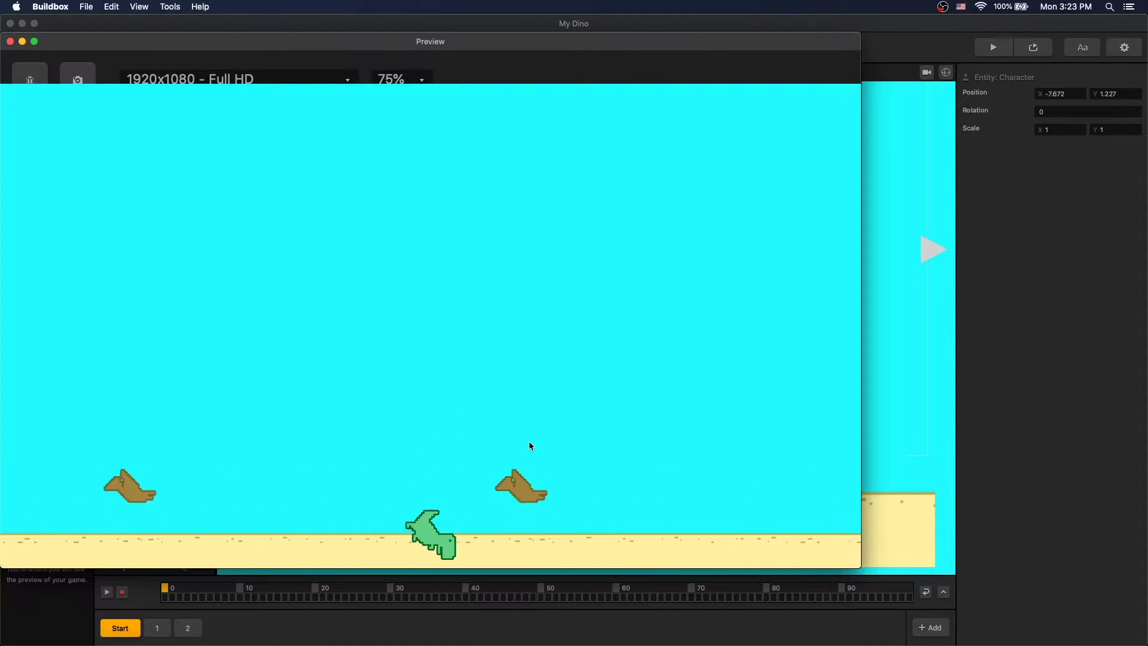
{"action": "left_click", "coordinate": [10, 41]}
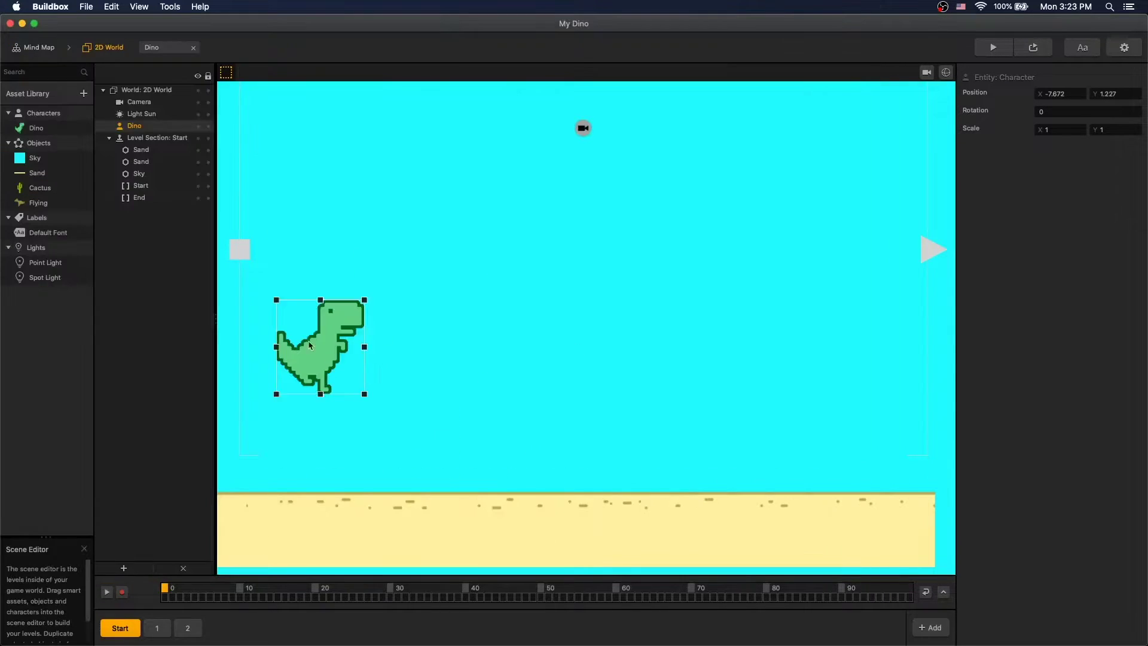
Set the Dino Start node's Position Factor Z to 0 and all Rotation Factors to 0, and save the project.
{"action": "double_click", "coordinate": [141, 126]}
{"action": "left_click", "coordinate": [687, 121]}
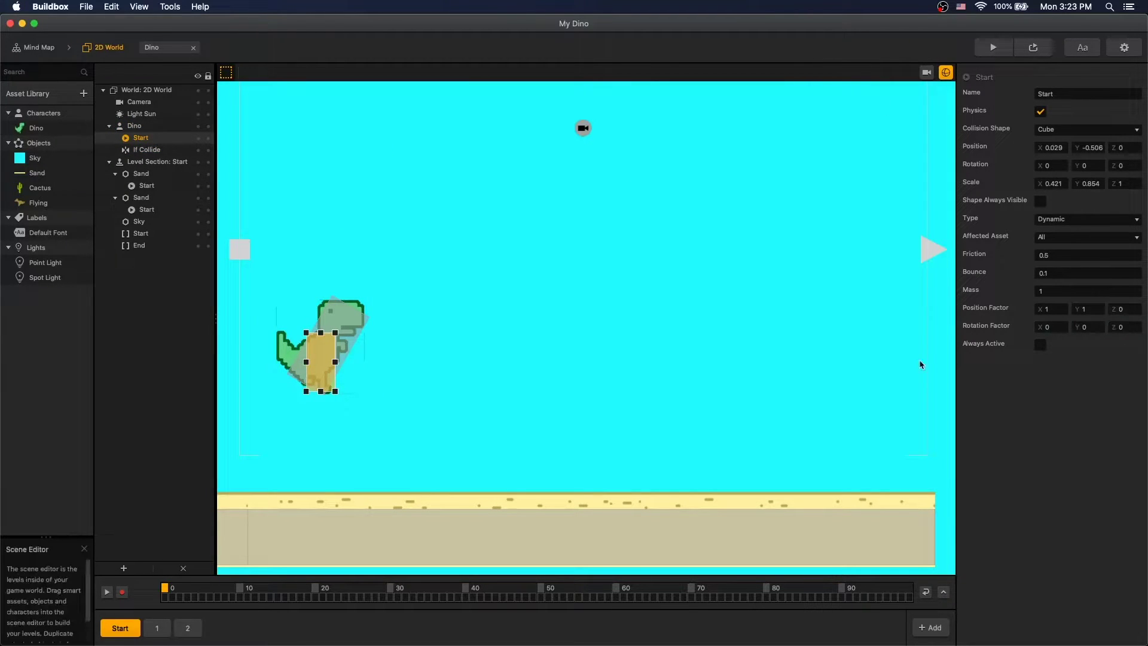
{"action": "left_click", "coordinate": [945, 73]}
{"action": "key", "text": "super+s"}
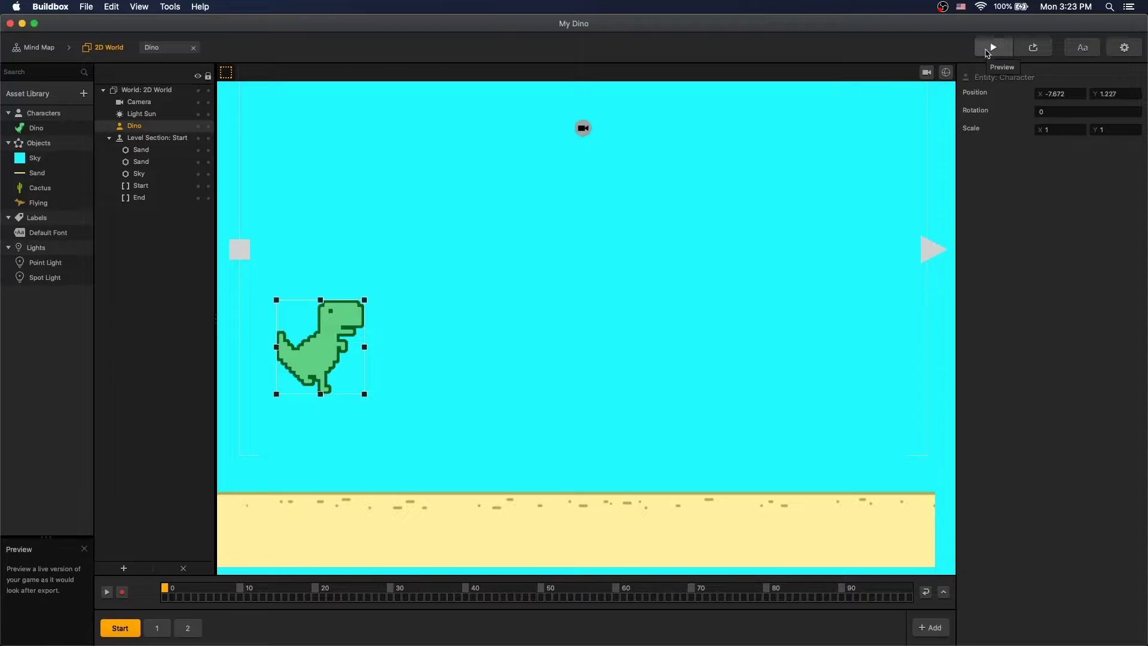
Preview the game to check how Dino moves and jumps with its rotation locked.
{"action": "left_click", "coordinate": [992, 48]}
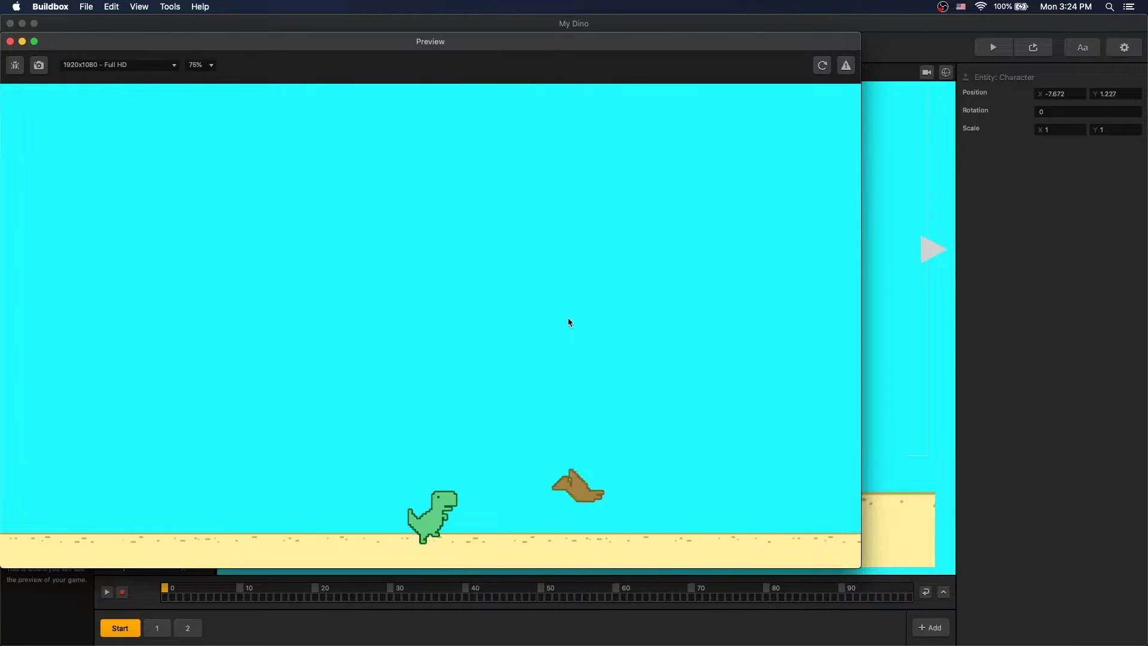
{"action": "left_click", "coordinate": [568, 317]}
{"action": "left_click", "coordinate": [10, 41]}
Stretch the sky in the Start scene to the left, to an X scale of about 67.8.
{"action": "left_click", "coordinate": [353, 267]}
{"action": "scroll", "coordinate": [354, 268], "scroll_direction": "down", "scroll_amount": 10}
{"action": "left_click_drag", "start_coordinate": [386, 342], "coordinate": [245, 346]}
{"action": "scroll", "coordinate": [444, 278], "scroll_direction": "up", "scroll_amount": 3}
{"action": "scroll", "coordinate": [444, 278], "scroll_direction": "down", "scroll_amount": 1}
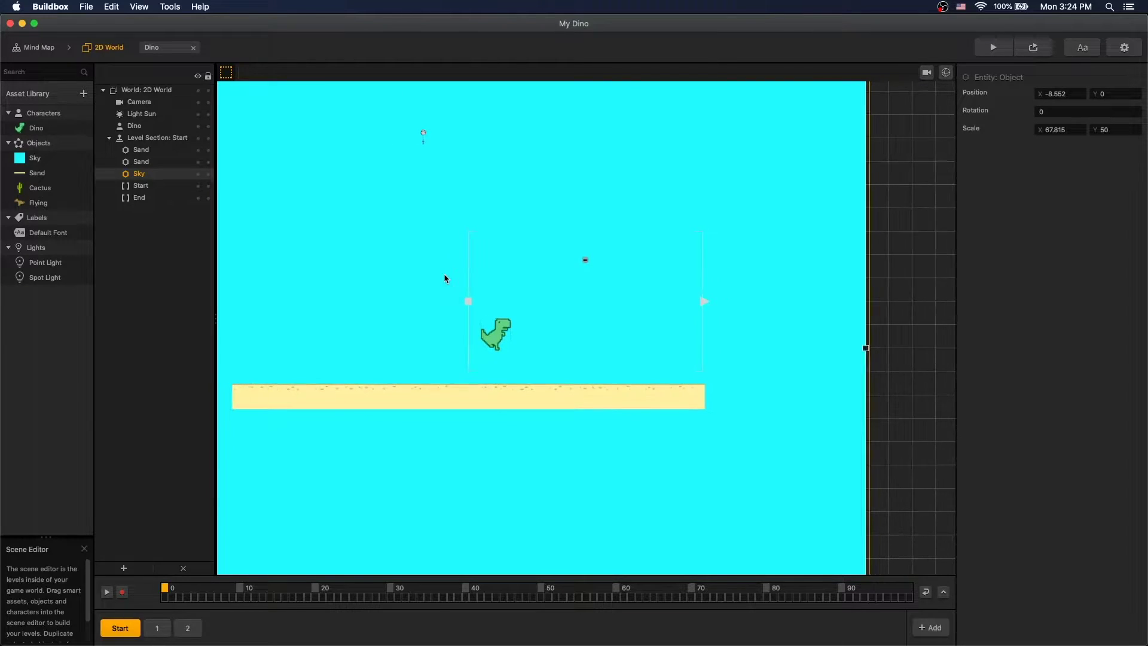
{"action": "scroll", "coordinate": [444, 293], "scroll_direction": "up", "scroll_amount": 2}
Preview the game to check the widened sky background.
{"action": "key", "text": "super+p"}
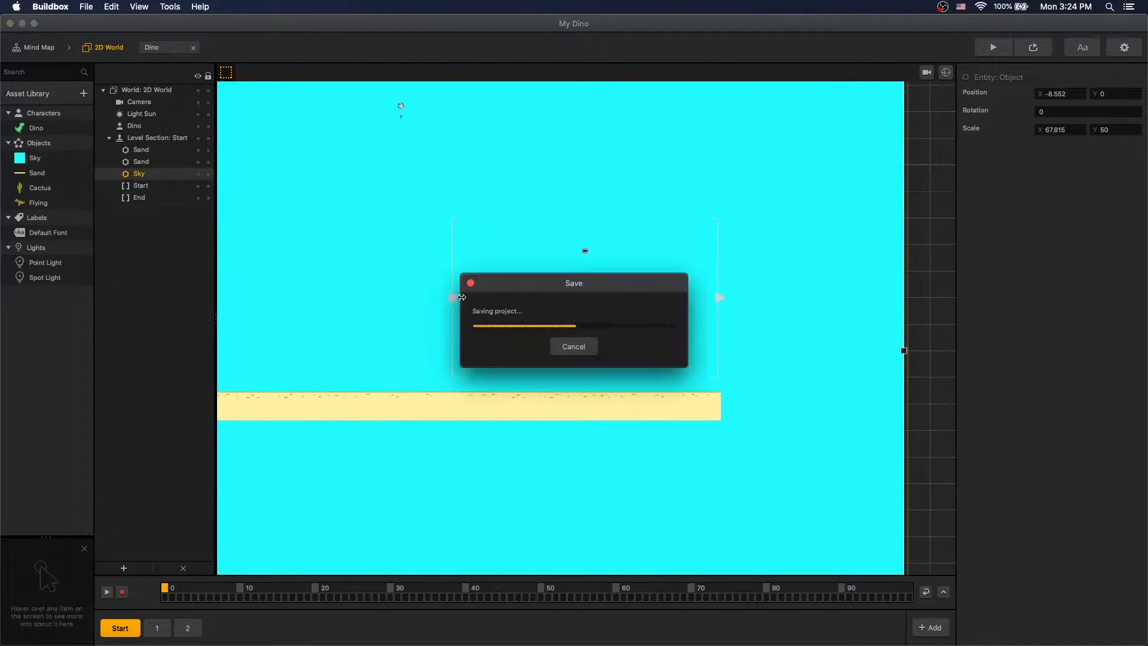
{"action": "left_click", "coordinate": [556, 418]}
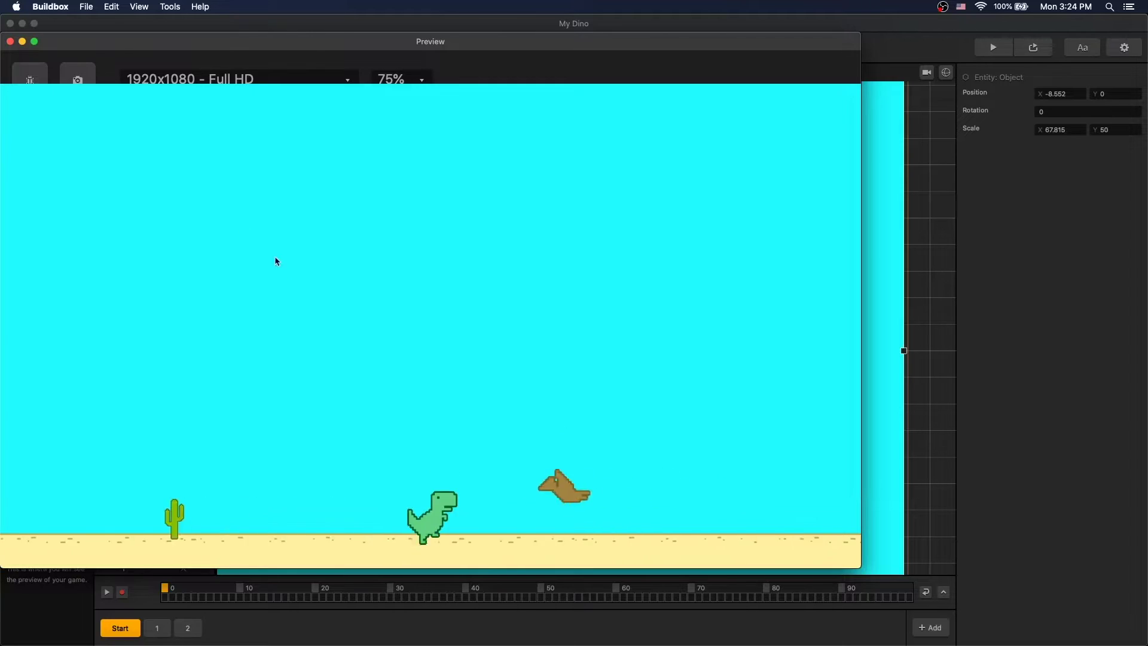
{"action": "left_click", "coordinate": [10, 41]}
Set the Dino's Move Speed X to 10 and preview the game.
{"action": "left_click", "coordinate": [484, 343]}
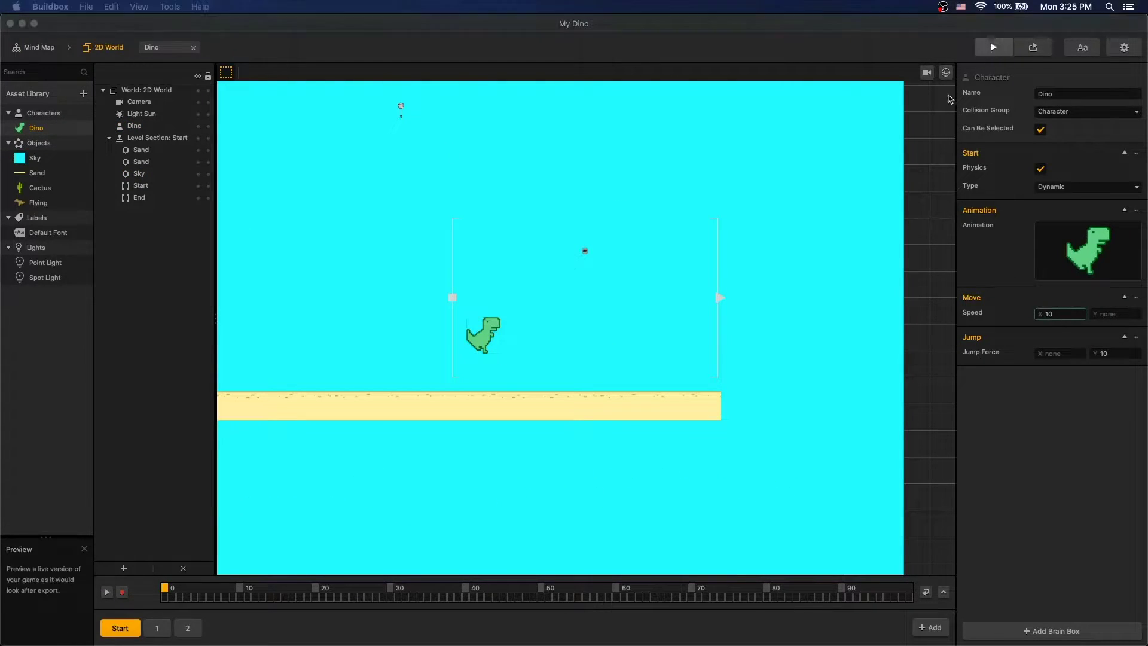
{"action": "left_click", "coordinate": [992, 48]}
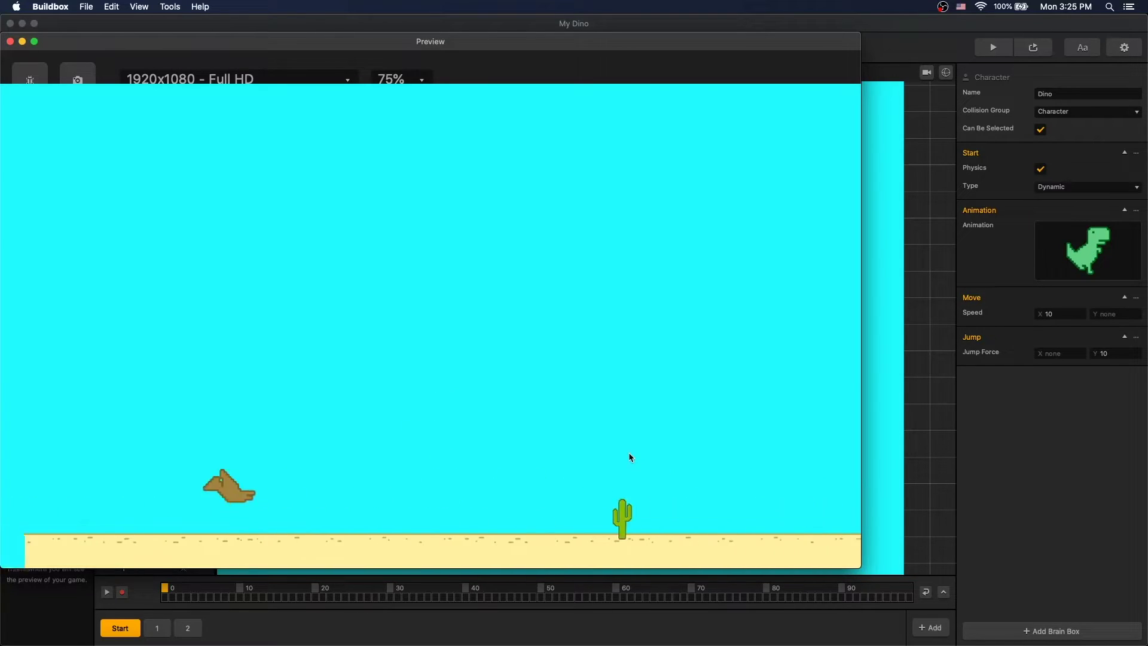
{"action": "key", "text": "super+w"}
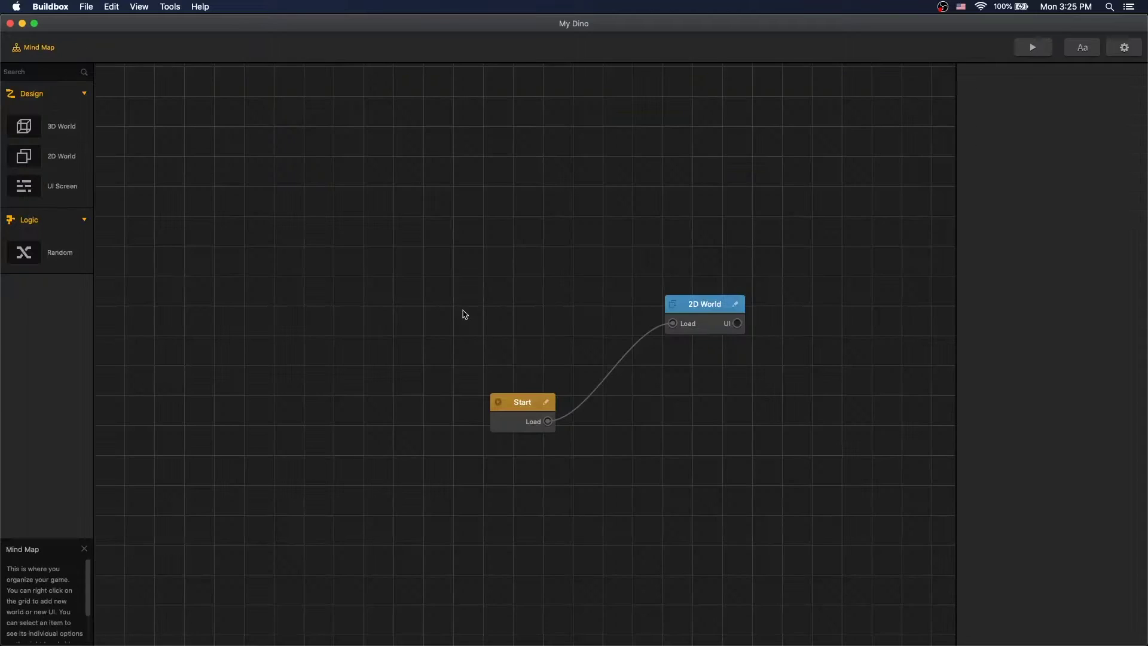
Reopen the 2D World, set the Dino's Jump Force Y to 25 and start the game preview.
{"action": "left_click", "coordinate": [705, 305]}
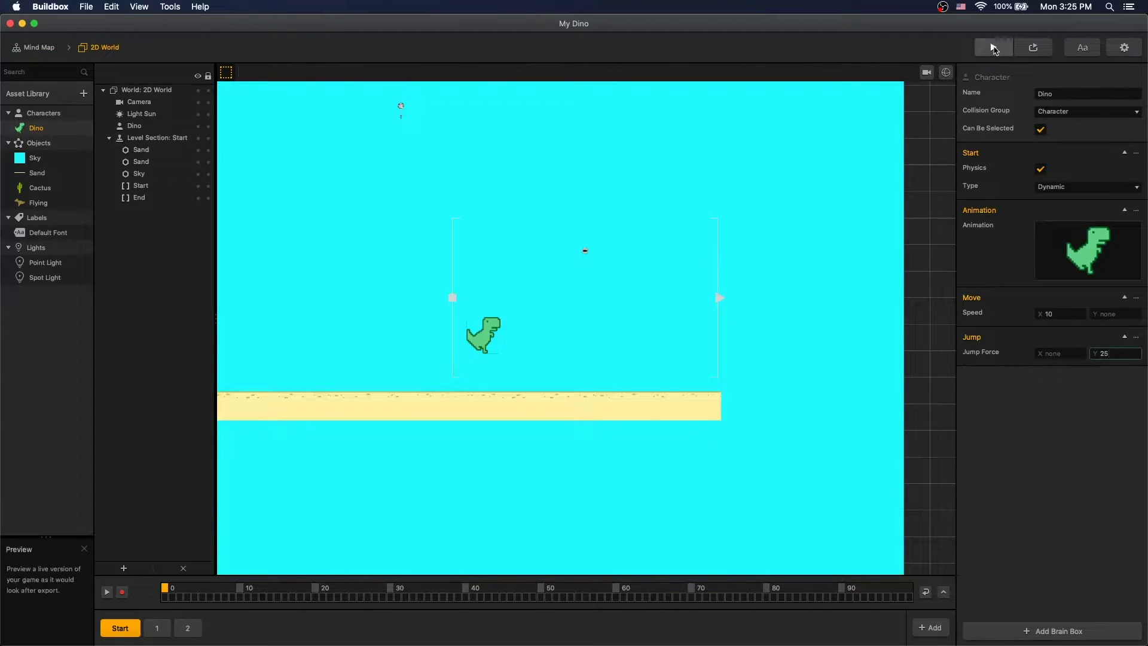
{"action": "left_click", "coordinate": [994, 48]}
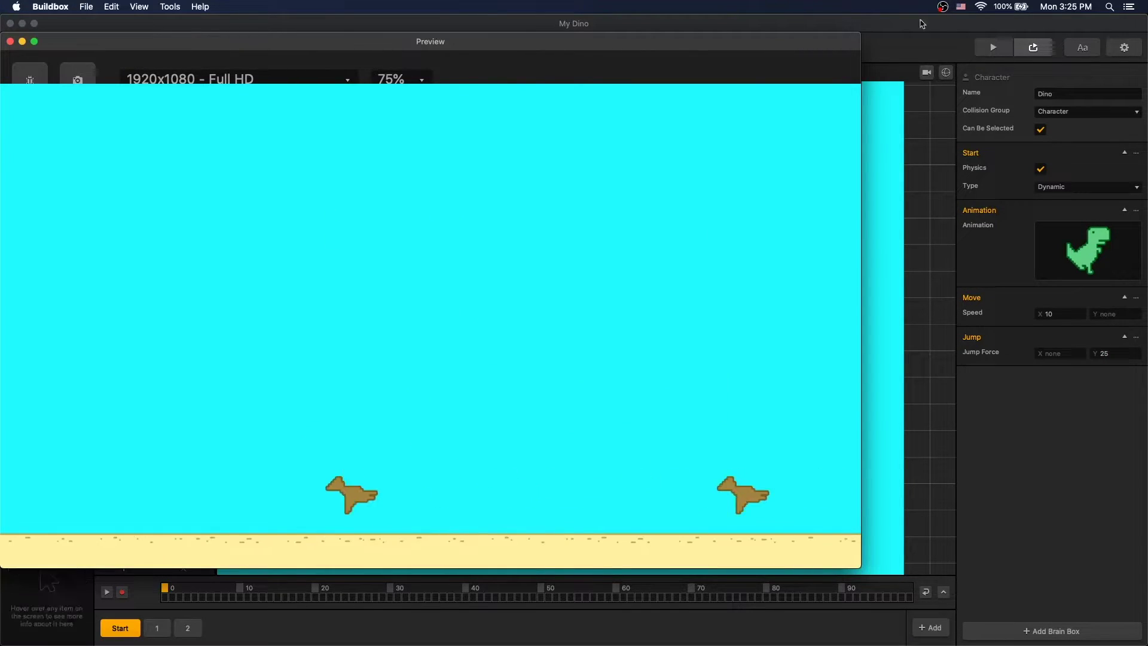
Playtest by making Dino jump repeatedly over the cacti and flying enemies, and close the preview.
{"action": "left_click", "coordinate": [695, 482]}
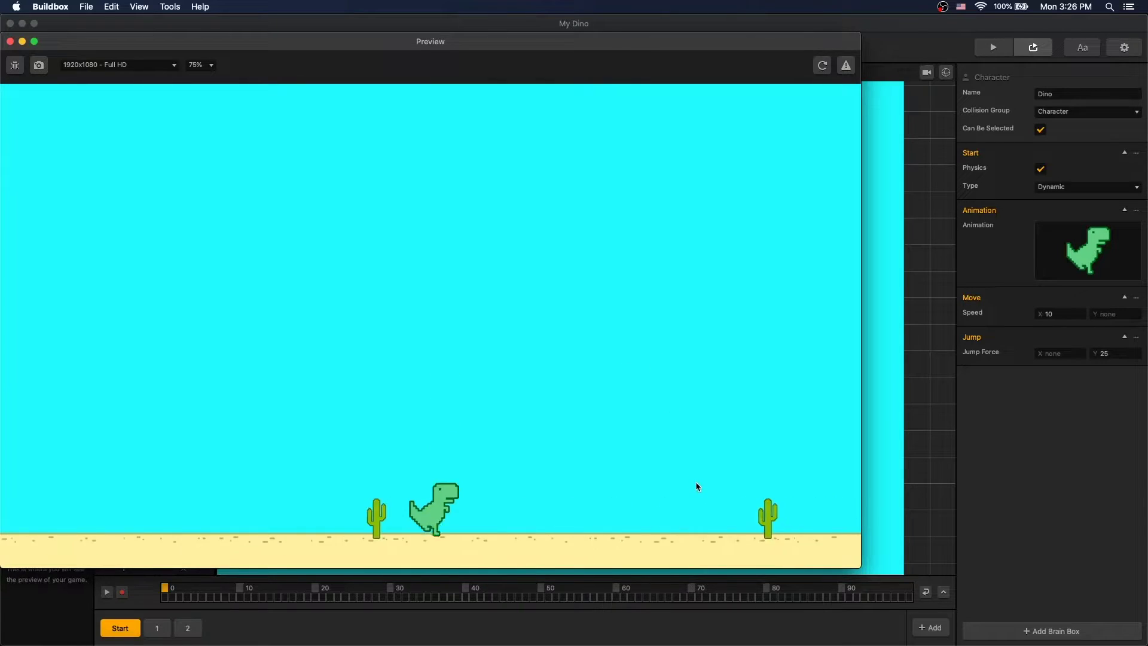
{"action": "left_click", "coordinate": [695, 482]}
{"action": "left_click", "coordinate": [696, 482]}
{"action": "left_click", "coordinate": [696, 482]}
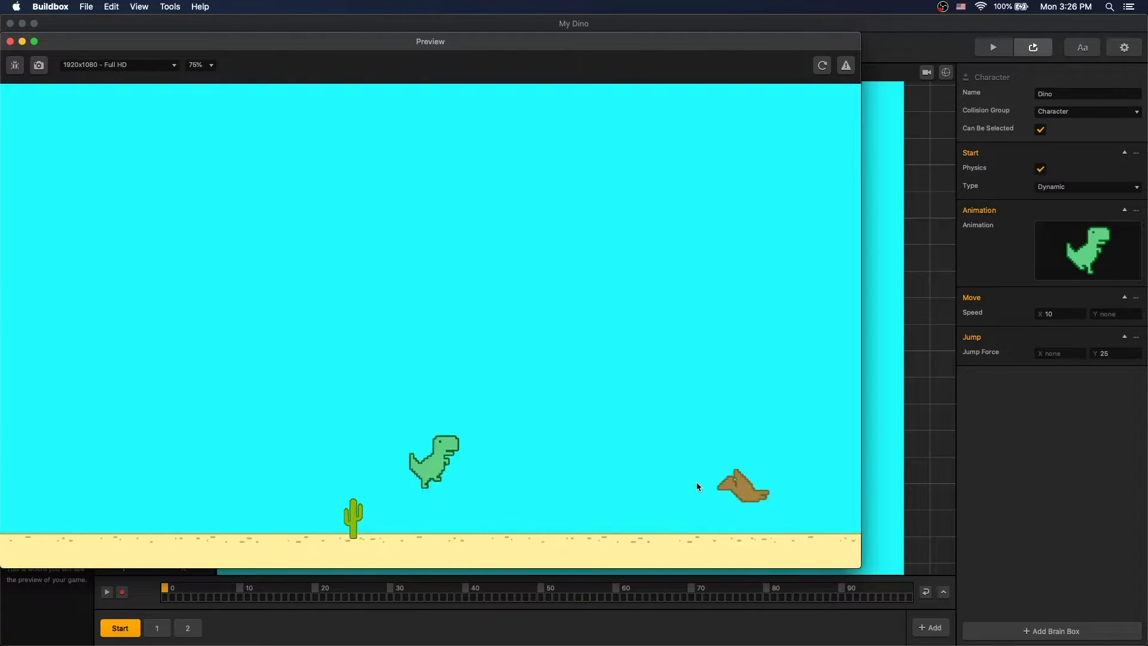
{"action": "left_click", "coordinate": [696, 482]}
{"action": "left_click", "coordinate": [696, 482]}
{"action": "left_click", "coordinate": [695, 482]}
{"action": "left_click", "coordinate": [696, 482]}
{"action": "left_click", "coordinate": [695, 482]}
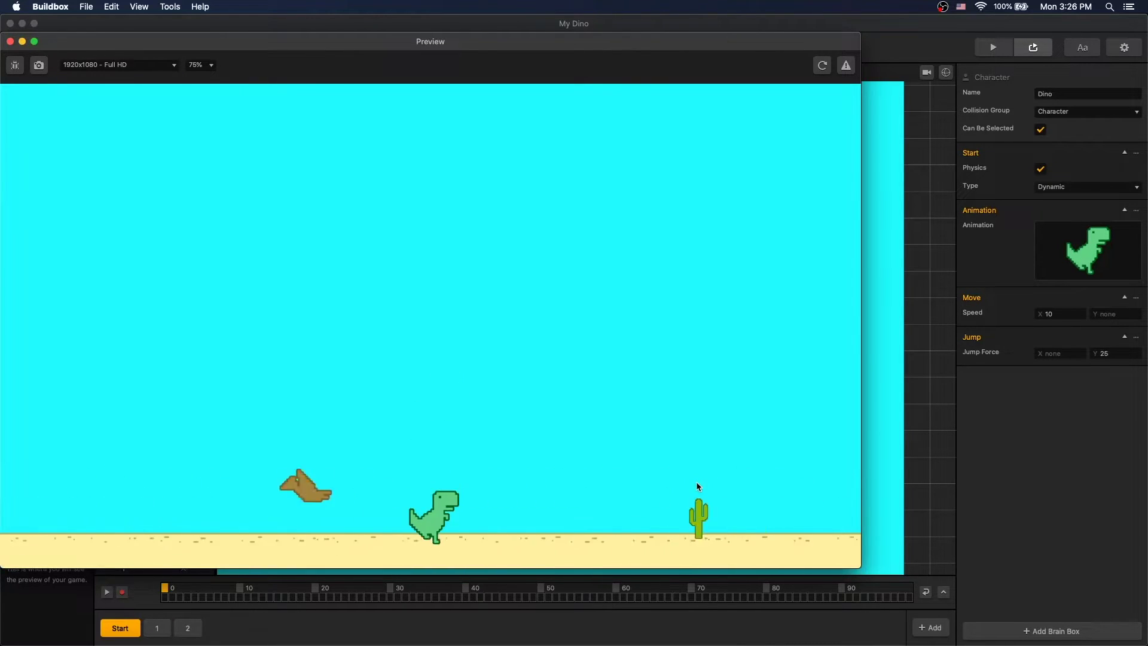
{"action": "left_click", "coordinate": [696, 482]}
{"action": "left_click", "coordinate": [696, 482]}
{"action": "left_click", "coordinate": [696, 482]}
{"action": "left_click", "coordinate": [696, 482]}
{"action": "left_click", "coordinate": [695, 482]}
{"action": "left_click", "coordinate": [696, 482]}
{"action": "left_click", "coordinate": [696, 482]}
{"action": "left_click", "coordinate": [696, 482]}
{"action": "left_click", "coordinate": [696, 481]}
{"action": "left_click", "coordinate": [10, 41]}
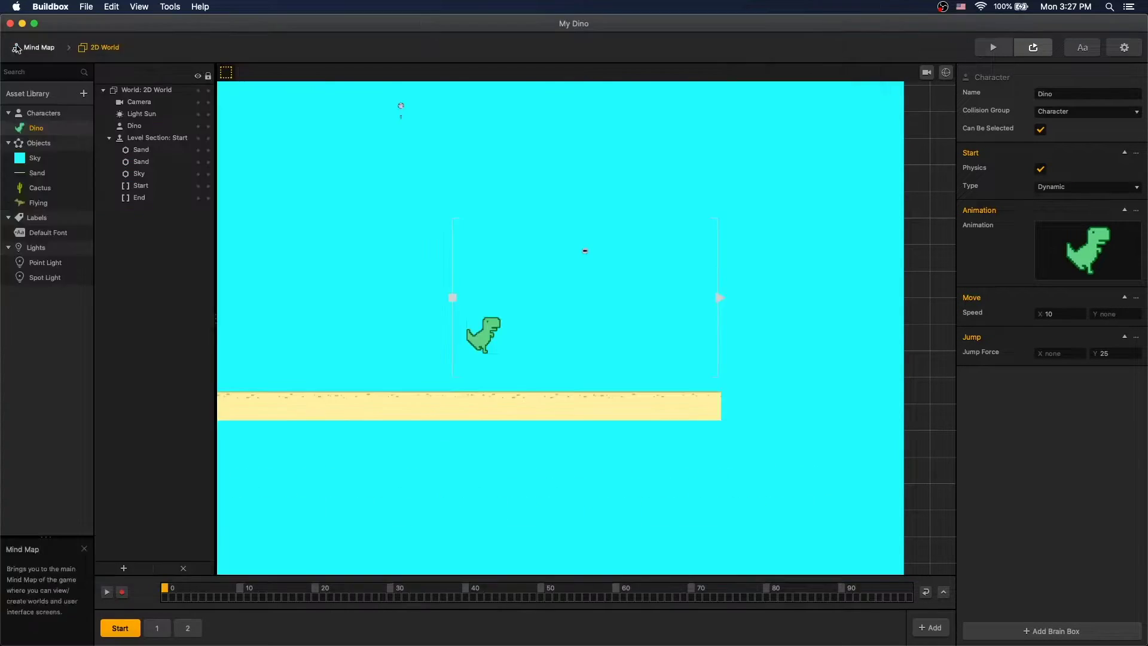
Save the project and add a second Animation node with the image Dino_3.png to the Dino node map.
{"action": "key", "text": "super+s"}
{"action": "double_click", "coordinate": [484, 333]}
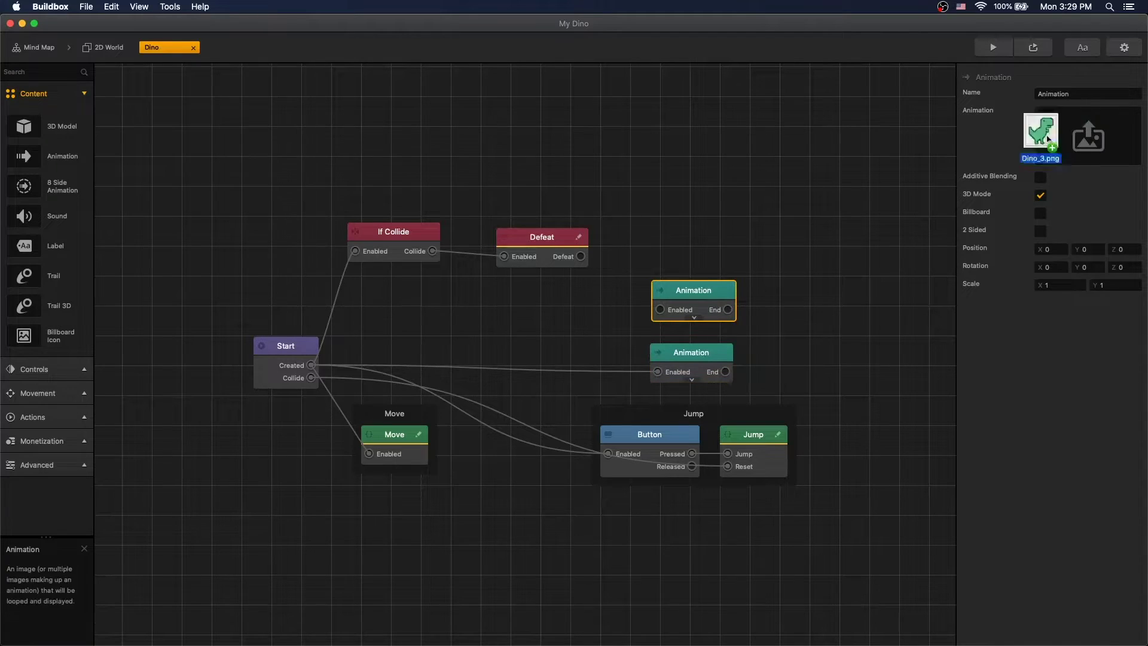
{"action": "left_click_drag", "start_coordinate": [1046, 144], "coordinate": [1054, 143]}
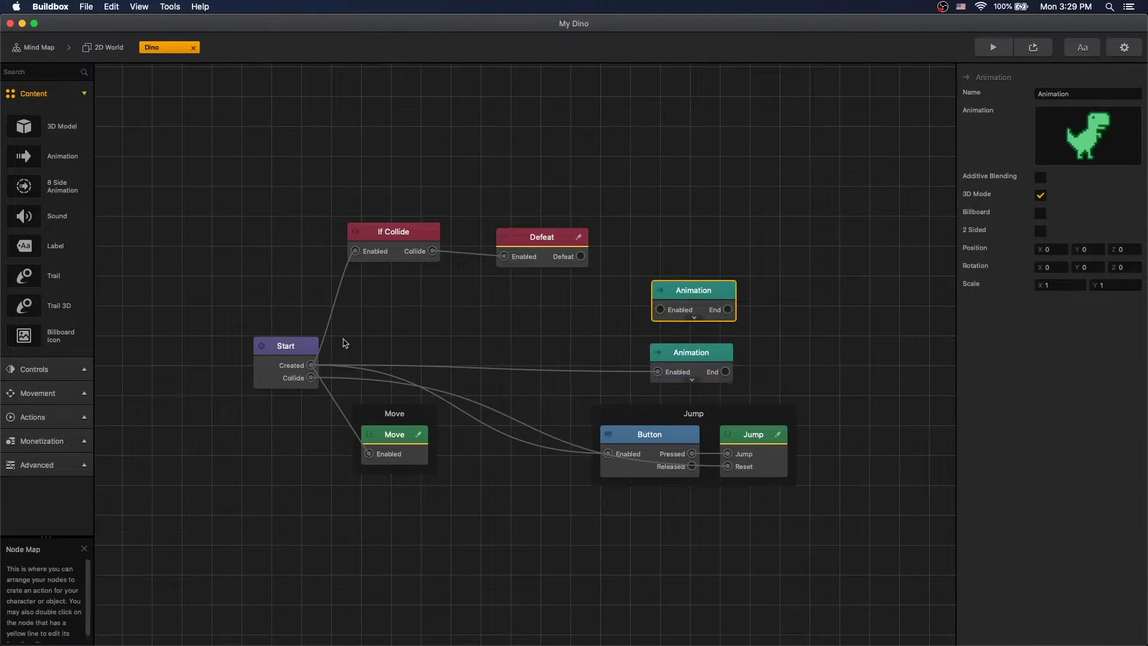
Add a State Machine node to the Dino node map and name its states Running and Stoped.
{"action": "left_click", "coordinate": [47, 465]}
{"action": "left_click", "coordinate": [571, 355]}
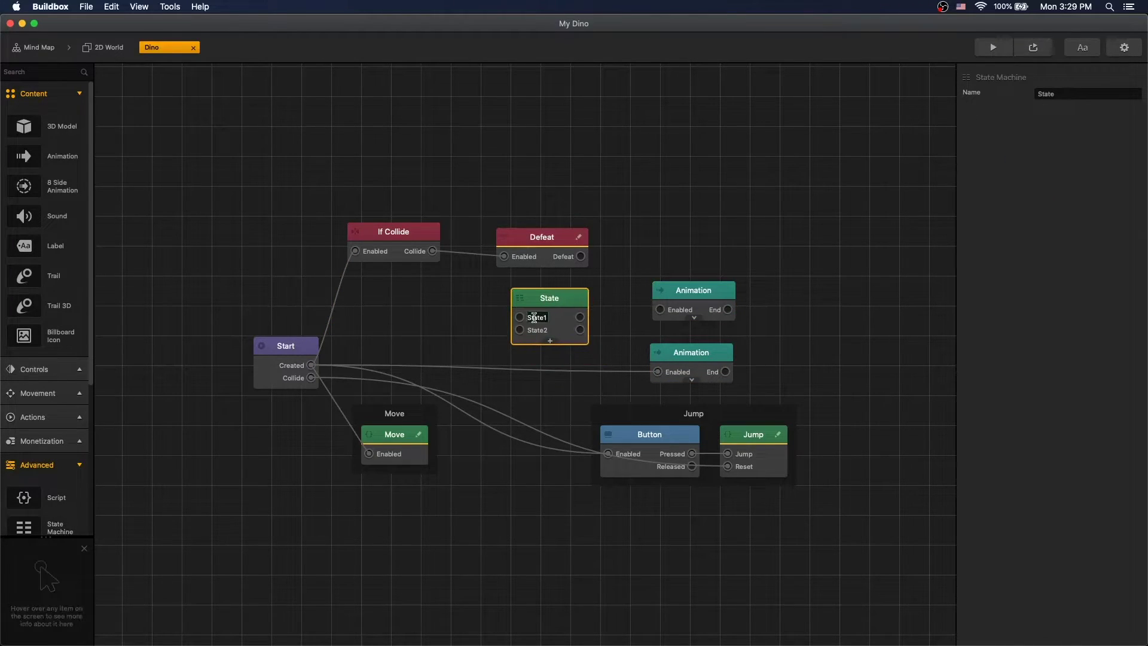
{"action": "type", "text": "ed"}
{"action": "key", "text": "Return"}
Connect Start's Created and Collide outputs to the State node's Running input, and If Collide's Collide output to Stoped.
{"action": "left_click_drag", "start_coordinate": [311, 365], "coordinate": [369, 373]}
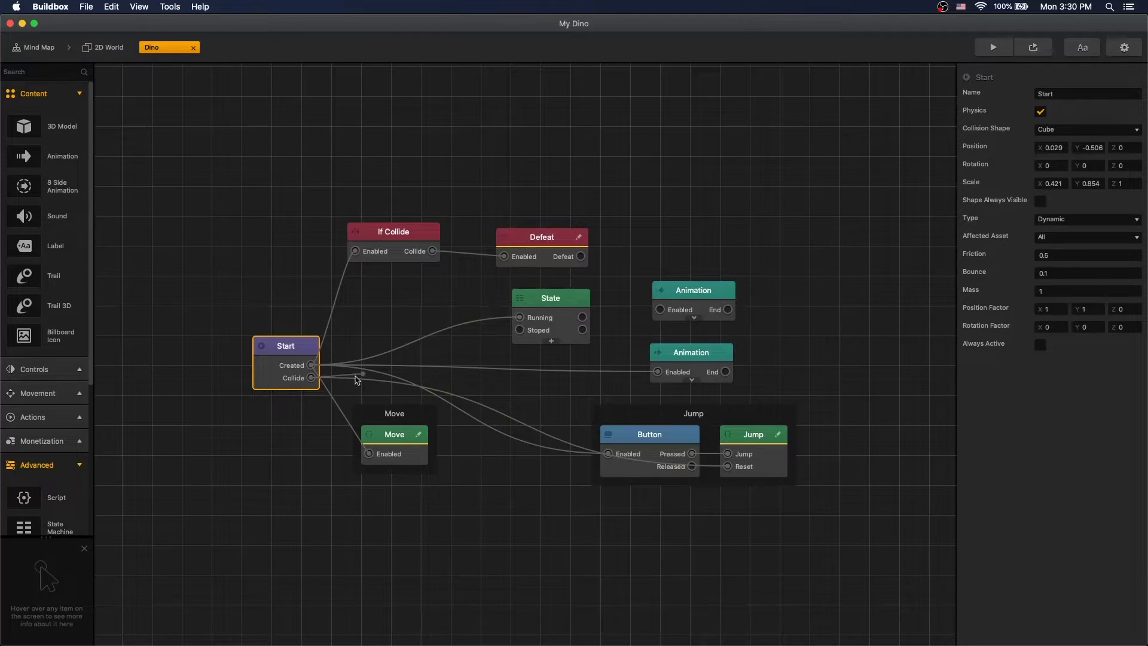
{"action": "left_click", "coordinate": [582, 259]}
{"action": "left_click_drag", "start_coordinate": [519, 330], "coordinate": [433, 253]}
Connect Button's Pressed output to Stoped, and link the Running and Stoped outputs to the original and Dino_3 Animation nodes respectively.
{"action": "left_click_drag", "start_coordinate": [692, 454], "coordinate": [658, 372]}
{"action": "left_click_drag", "start_coordinate": [678, 357], "coordinate": [676, 243]}
{"action": "left_click_drag", "start_coordinate": [582, 330], "coordinate": [660, 310]}
Preview the game and test the animation switching while Dino jumps.
{"action": "left_click", "coordinate": [993, 47]}
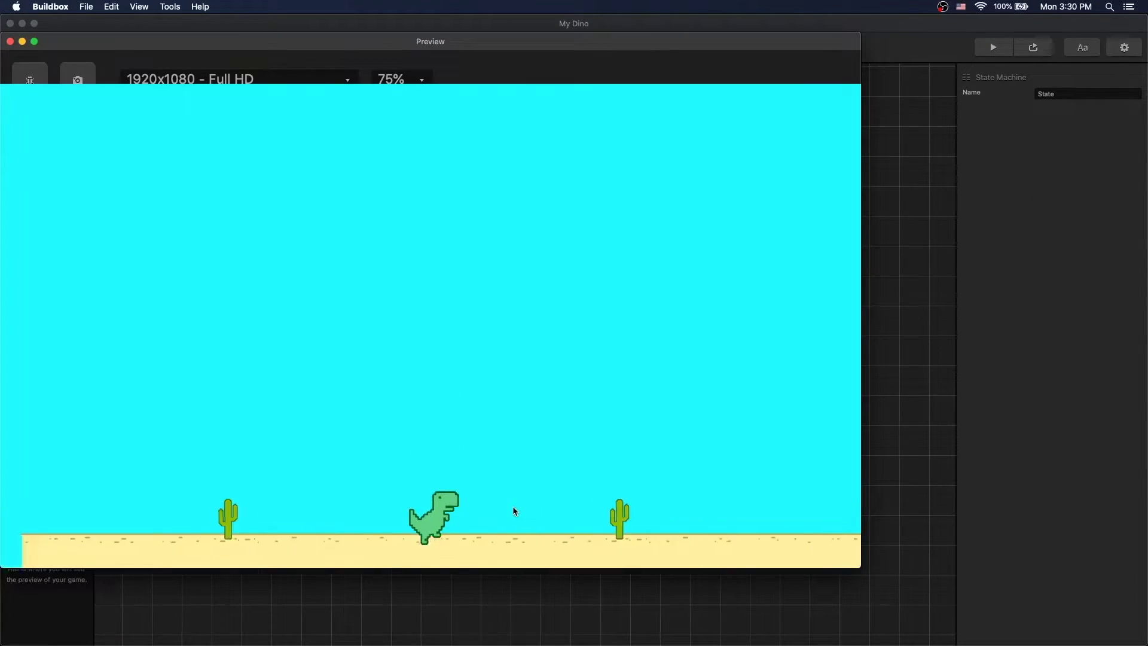
{"action": "left_click", "coordinate": [513, 507]}
{"action": "left_click", "coordinate": [513, 508]}
{"action": "left_click", "coordinate": [513, 508]}
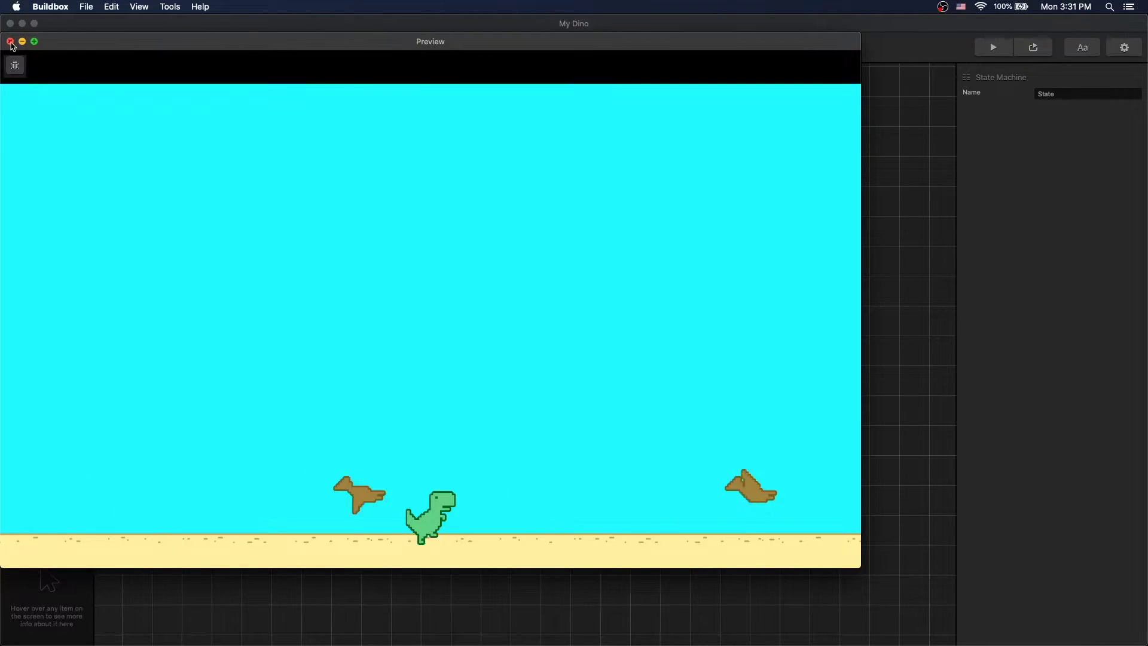
{"action": "left_click", "coordinate": [10, 41]}
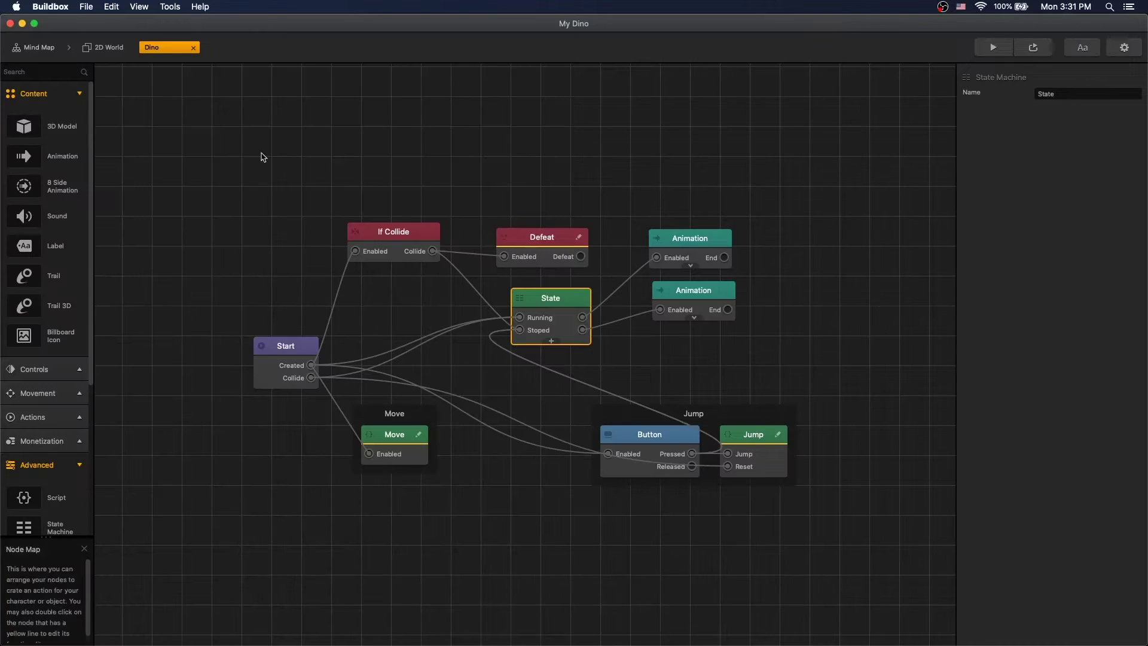
Remove the Collide links into State's Running and Stoped inputs, and wire a new If Collide node from Start's Created output to Running.
{"action": "left_click", "coordinate": [562, 377]}
{"action": "left_click", "coordinate": [490, 322]}
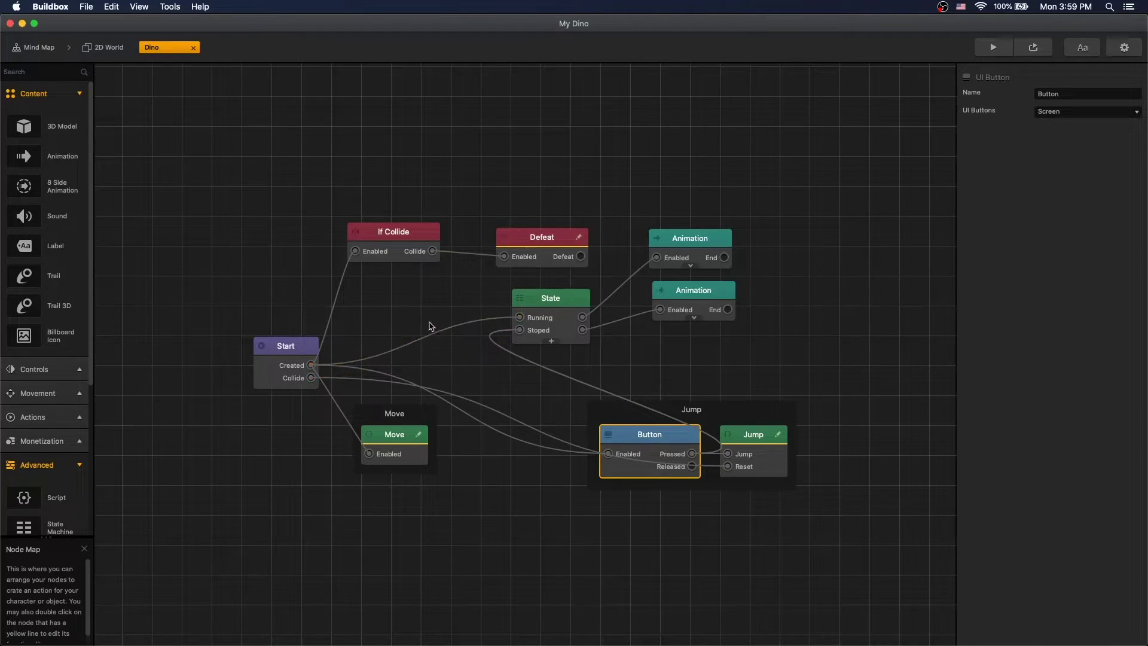
{"action": "left_click", "coordinate": [46, 72]}
{"action": "type", "text": "if"}
{"action": "left_click_drag", "start_coordinate": [42, 108], "coordinate": [366, 169]}
{"action": "left_click_drag", "start_coordinate": [311, 365], "coordinate": [348, 187]}
{"action": "left_click_drag", "start_coordinate": [425, 187], "coordinate": [519, 317]}
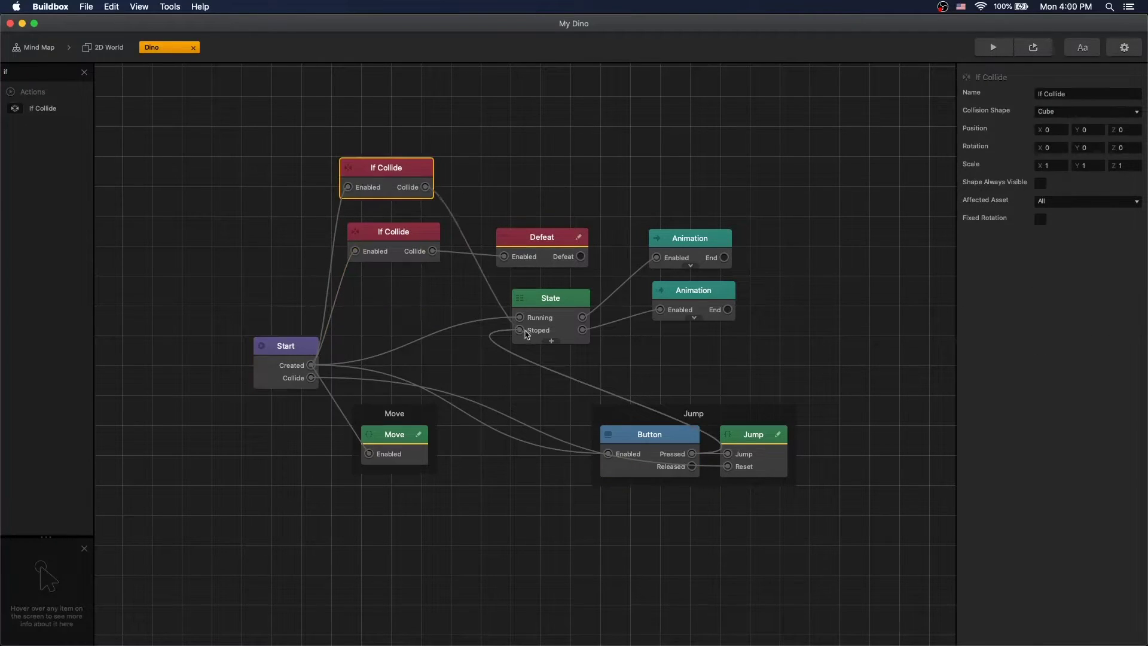
Set the new If Collide node's Affected Asset to Platform.
{"action": "left_click", "coordinate": [1070, 202]}
{"action": "left_click", "coordinate": [1067, 265]}
{"action": "left_click", "coordinate": [771, 183]}
Save the project and inspect the collision shapes of Dino's two If Collide nodes in the 2D World.
{"action": "left_click", "coordinate": [107, 47]}
{"action": "key", "text": "super+s"}
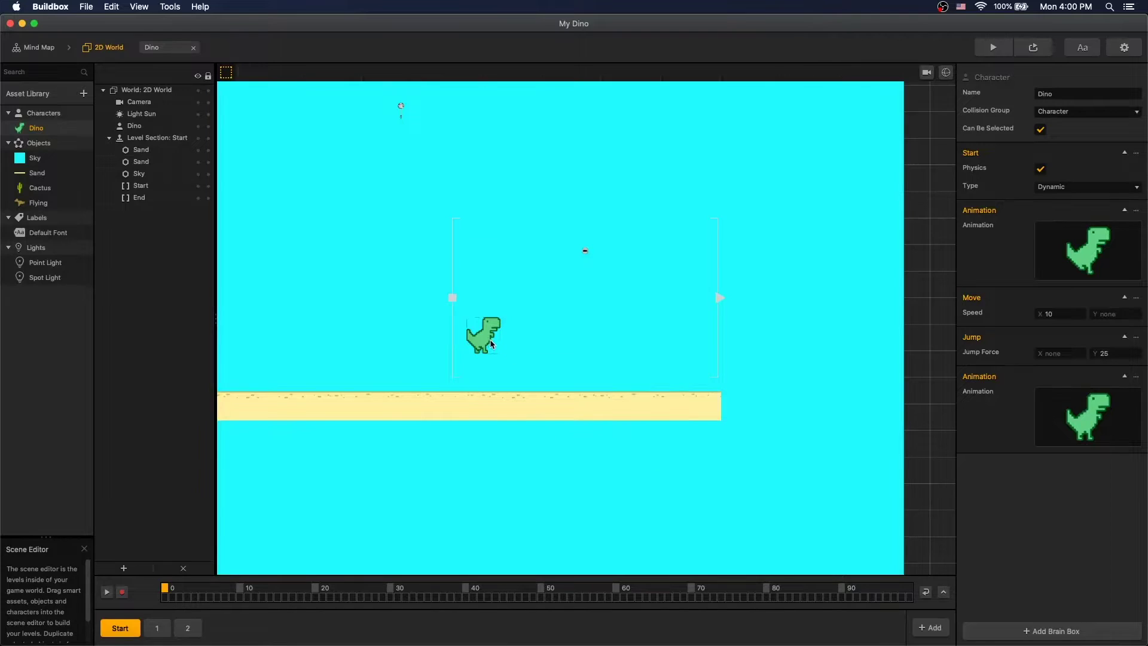
{"action": "left_click", "coordinate": [320, 340]}
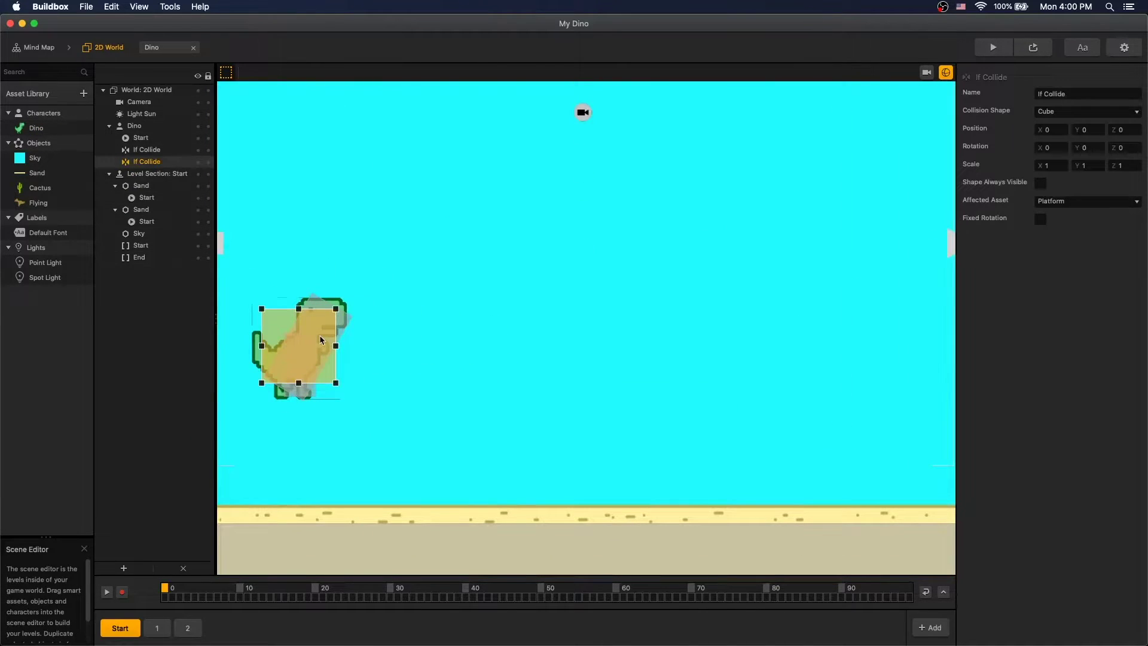
{"action": "left_click", "coordinate": [313, 390]}
{"action": "left_click", "coordinate": [280, 387]}
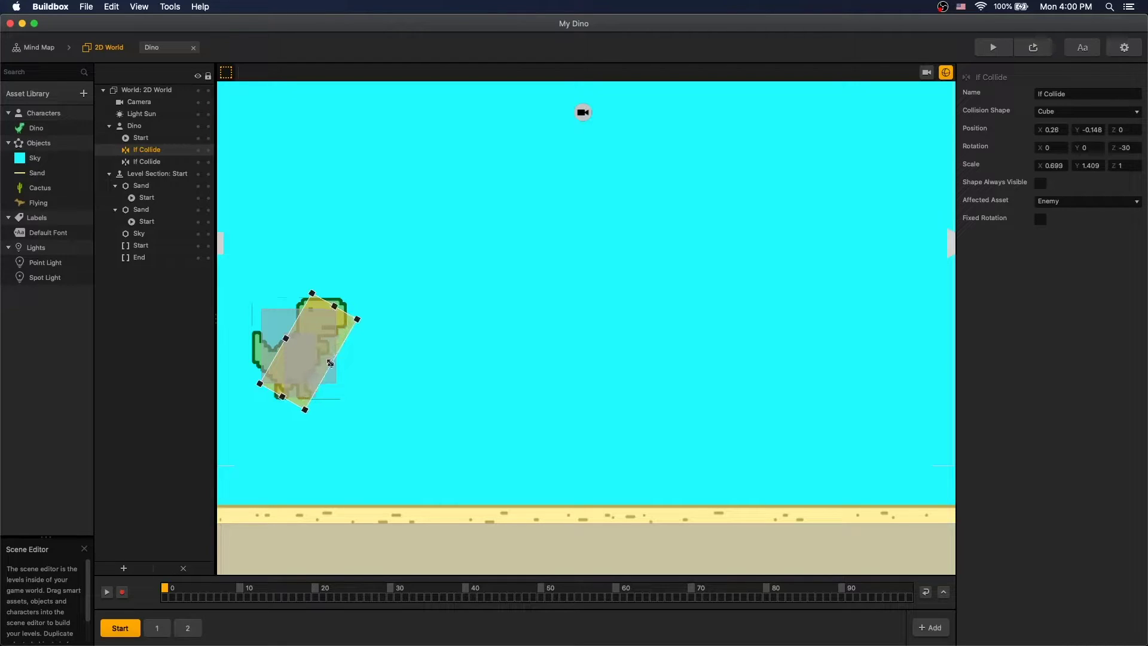
{"action": "left_click", "coordinate": [568, 320]}
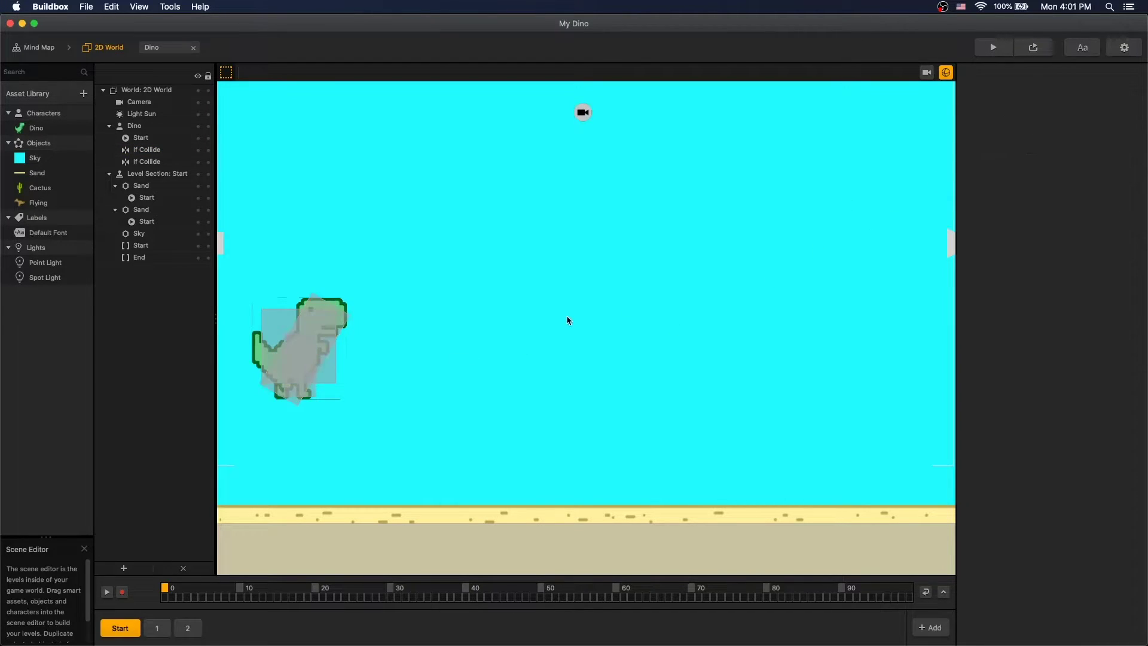
Preview the game, try a jump and restart the run to test Dino's animation and enemy collisions.
{"action": "left_click", "coordinate": [993, 47]}
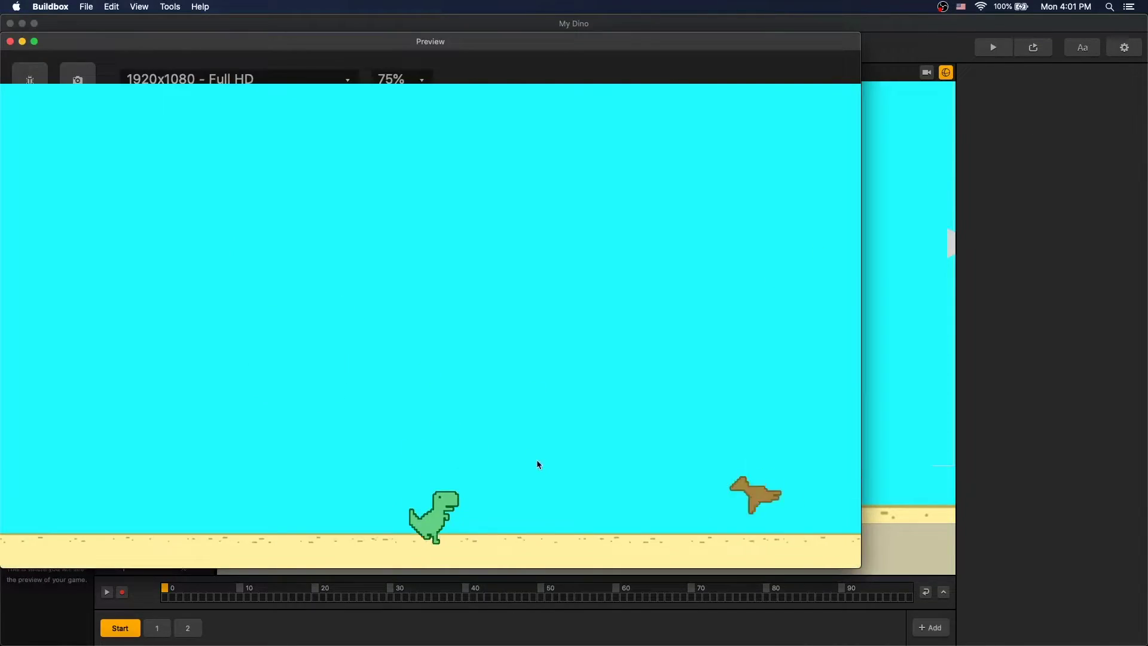
{"action": "left_click", "coordinate": [545, 469]}
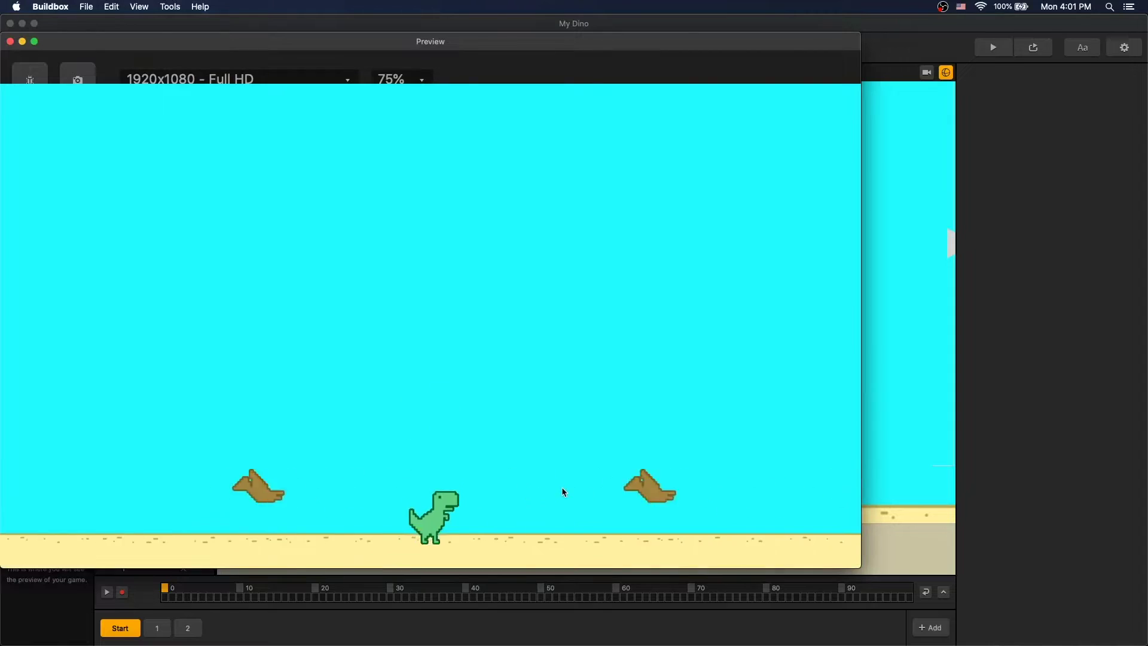
{"action": "left_click", "coordinate": [821, 65]}
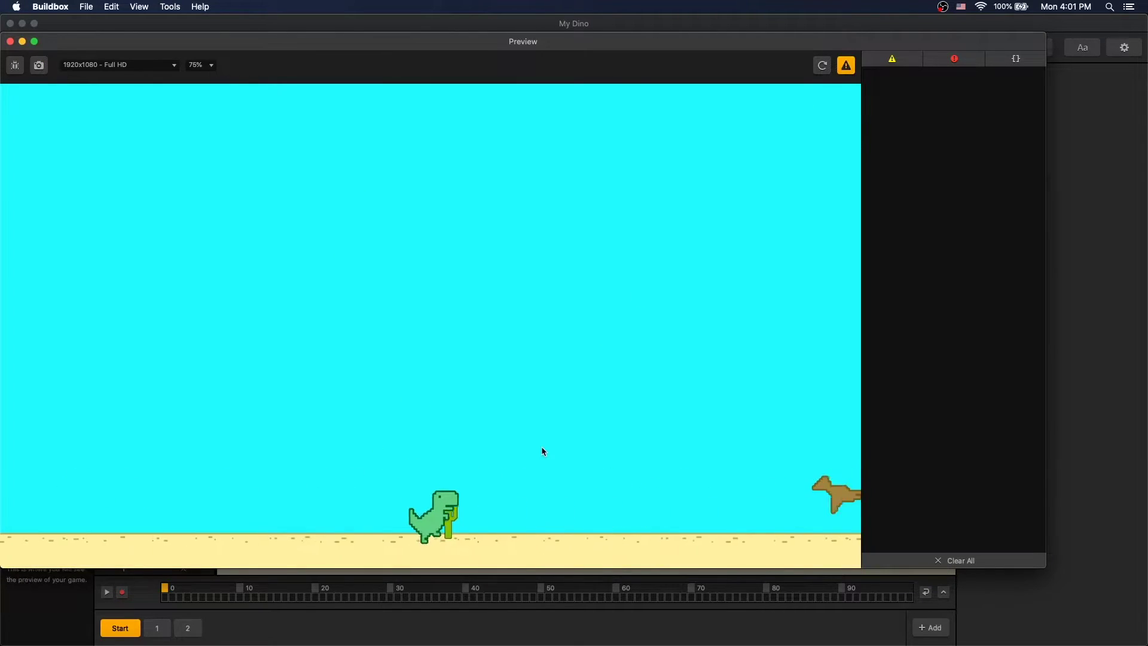
{"action": "left_click", "coordinate": [10, 41]}
Connect the Defeat node's output to State's Stoped input in Dino's node graph, and preview the game.
{"action": "double_click", "coordinate": [45, 129]}
{"action": "left_click_drag", "start_coordinate": [580, 257], "coordinate": [519, 330]}
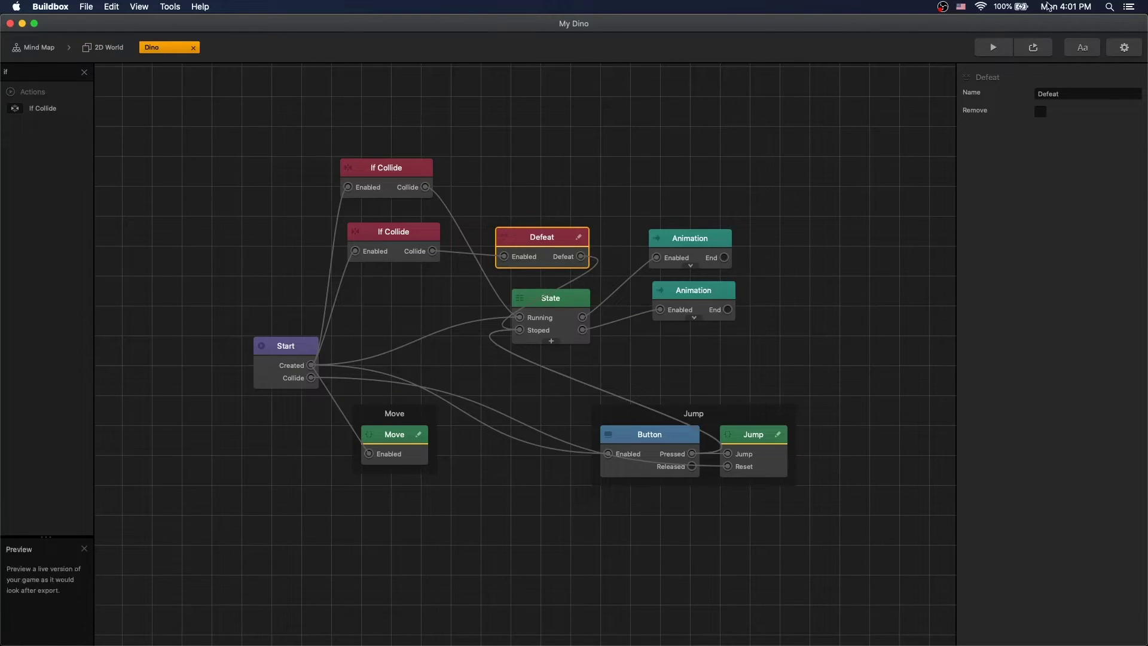
{"action": "left_click", "coordinate": [993, 47]}
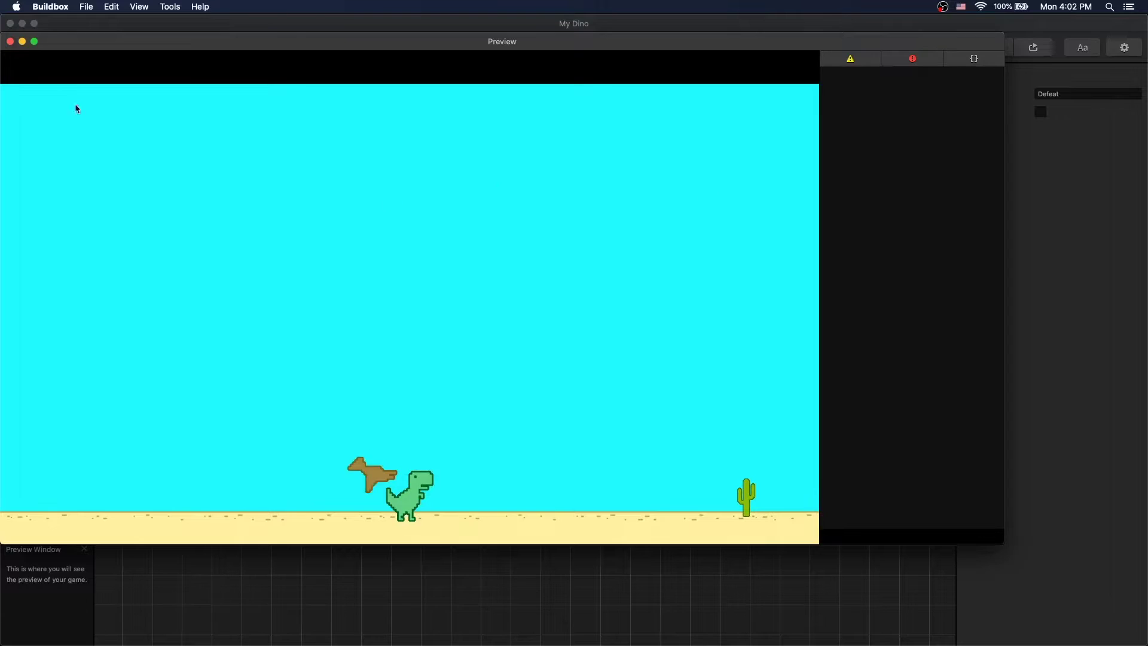
{"action": "key", "text": "super+w"}
Add an Event node to Dino's node graph, link the Defeat output to its Game Over input, and save the project.
{"action": "left_click", "coordinate": [26, 72]}
{"action": "type", "text": "ev"}
{"action": "left_click_drag", "start_coordinate": [45, 108], "coordinate": [649, 149]}
{"action": "left_click_drag", "start_coordinate": [581, 257], "coordinate": [677, 141]}
{"action": "key", "text": "super+s"}
Add a UI Screen node to the Mind Map and connect its Load input to the 2D World's UI output.
{"action": "left_click", "coordinate": [104, 47]}
{"action": "left_click", "coordinate": [38, 48]}
{"action": "left_click_drag", "start_coordinate": [55, 184], "coordinate": [832, 252]}
{"action": "left_click_drag", "start_coordinate": [799, 262], "coordinate": [741, 325]}
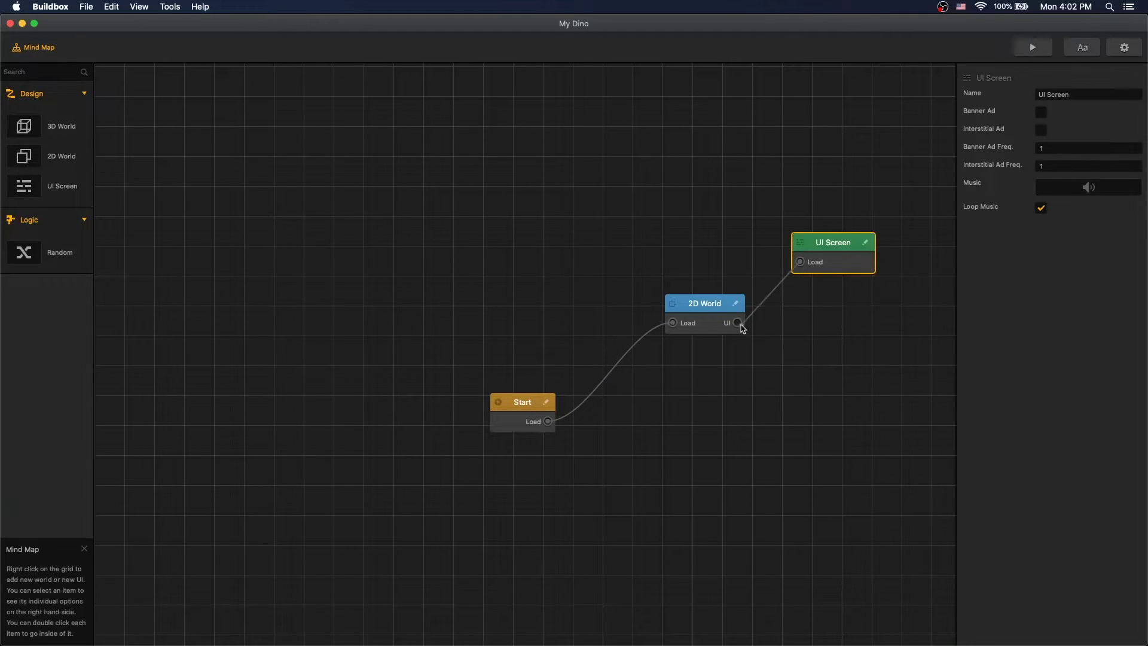
Place a Default Font label near the upper right of the UI Screen canvas and undo its freehand resizing.
{"action": "double_click", "coordinate": [833, 243]}
{"action": "left_click_drag", "start_coordinate": [45, 277], "coordinate": [834, 179]}
{"action": "left_click_drag", "start_coordinate": [800, 216], "coordinate": [811, 203]}
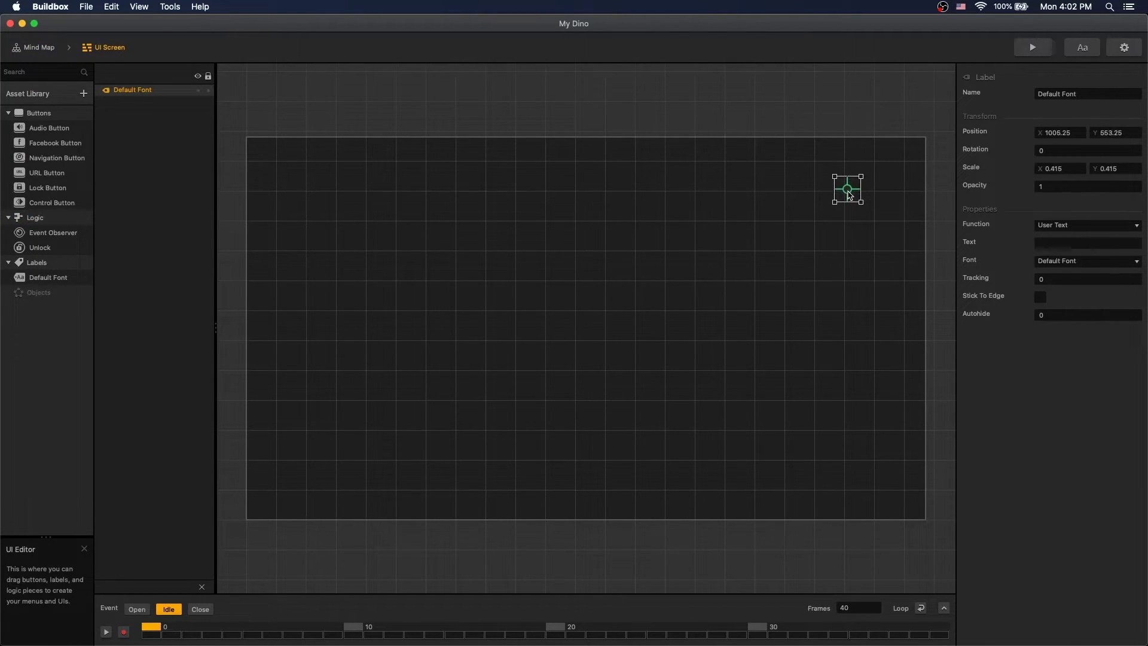
{"action": "key", "text": "super+z"}
{"action": "key", "text": "super+z"}
{"action": "key", "text": "super+z"}
Set the label's Y position to 560 and its scale to 0.2 on both axes.
{"action": "left_click", "coordinate": [834, 189]}
{"action": "left_click", "coordinate": [1126, 136]}
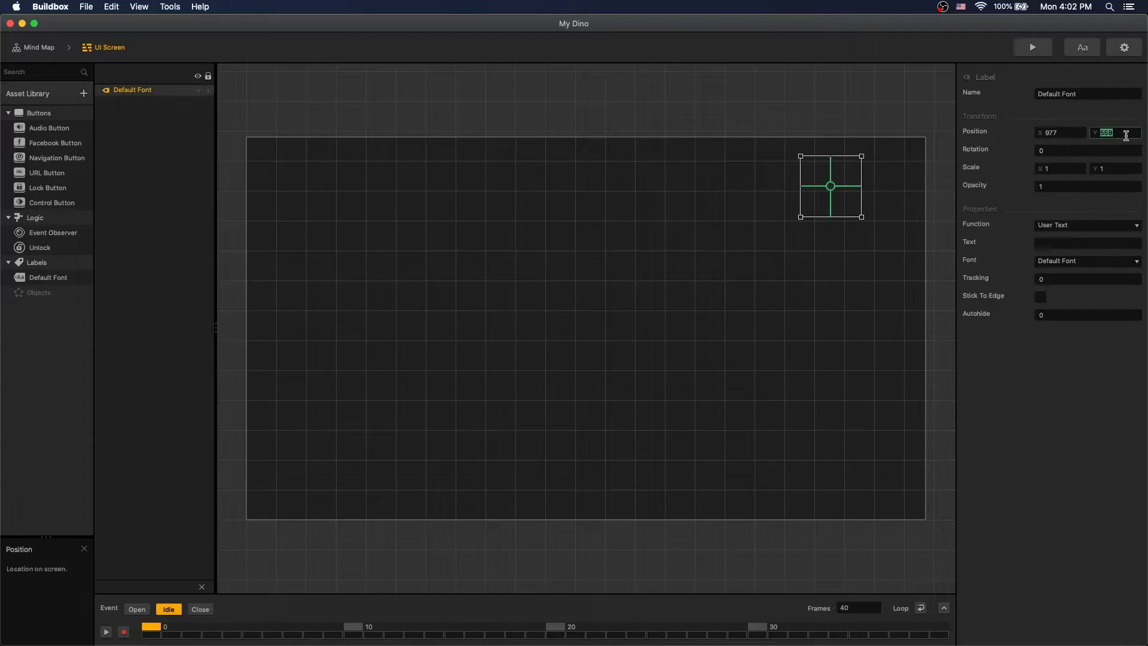
{"action": "left_click", "coordinate": [1043, 168]}
{"action": "type", "text": "."}
{"action": "left_click", "coordinate": [1097, 168]}
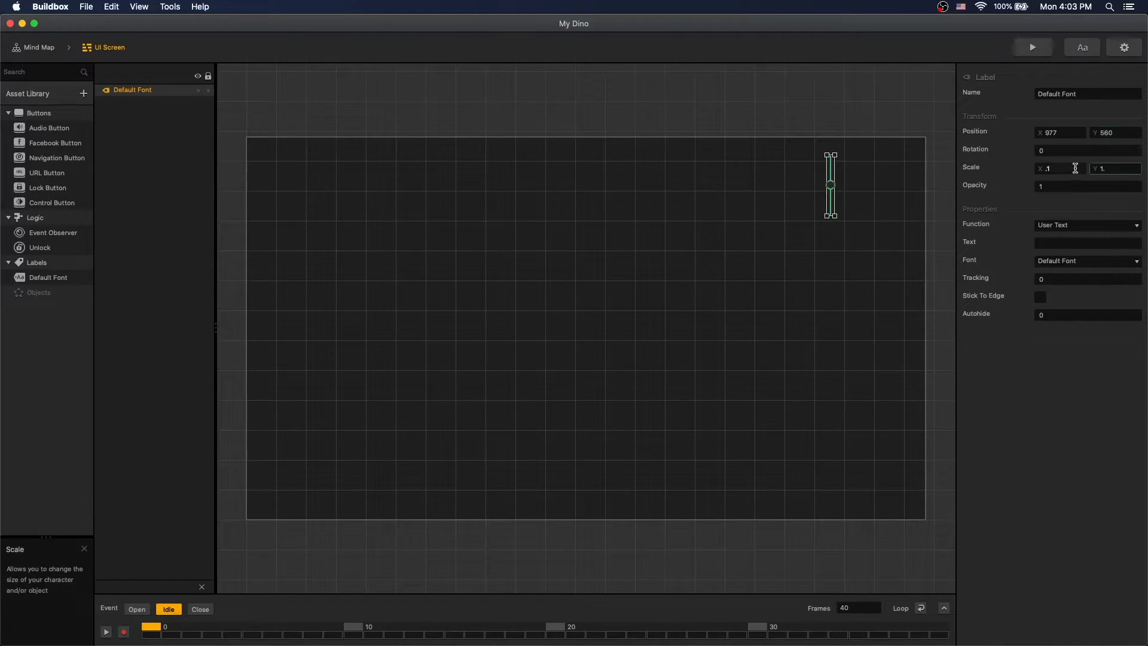
{"action": "type", "text": ".2"}
Duplicate the label and set the copy's X position to 850.
{"action": "left_click", "coordinate": [830, 186]}
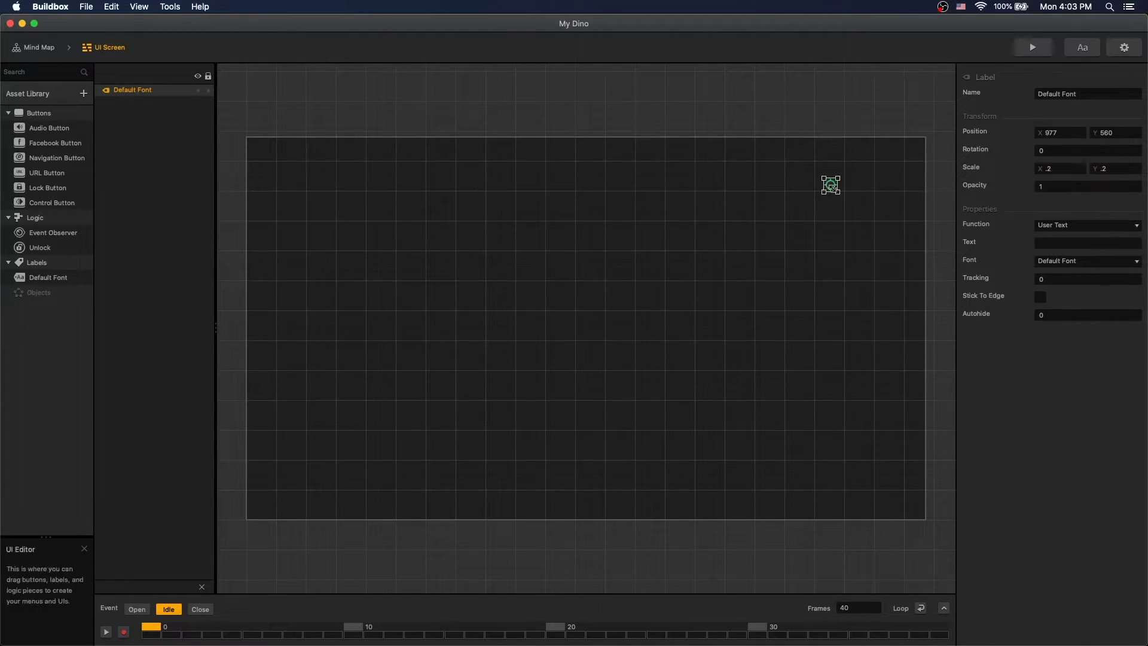
{"action": "double_click", "coordinate": [1051, 131]}
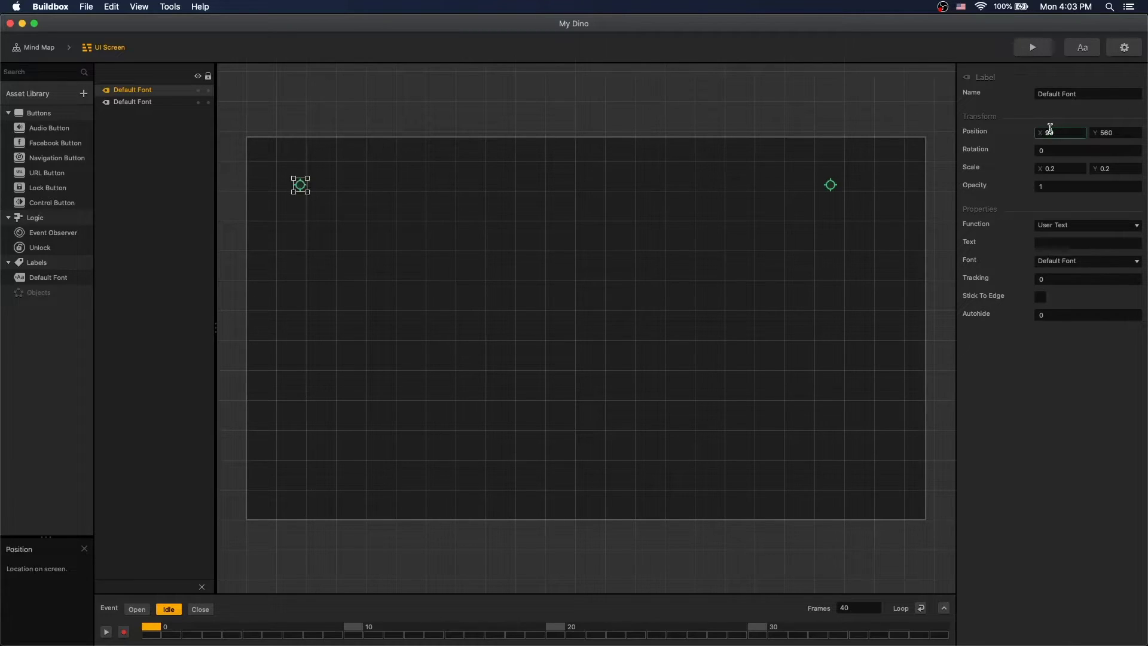
{"action": "type", "text": "850"}
Set both labels' Function to Score, with the X 850 label's Amount set to Best, and preview the game.
{"action": "left_click", "coordinate": [1092, 226]}
{"action": "left_click", "coordinate": [1089, 251]}
{"action": "left_click", "coordinate": [831, 186]}
{"action": "left_click", "coordinate": [1085, 260]}
{"action": "left_click", "coordinate": [1081, 224]}
{"action": "left_click", "coordinate": [1077, 251]}
{"action": "left_click", "coordinate": [1061, 281]}
{"action": "left_click", "coordinate": [1060, 305]}
{"action": "left_click", "coordinate": [755, 186]}
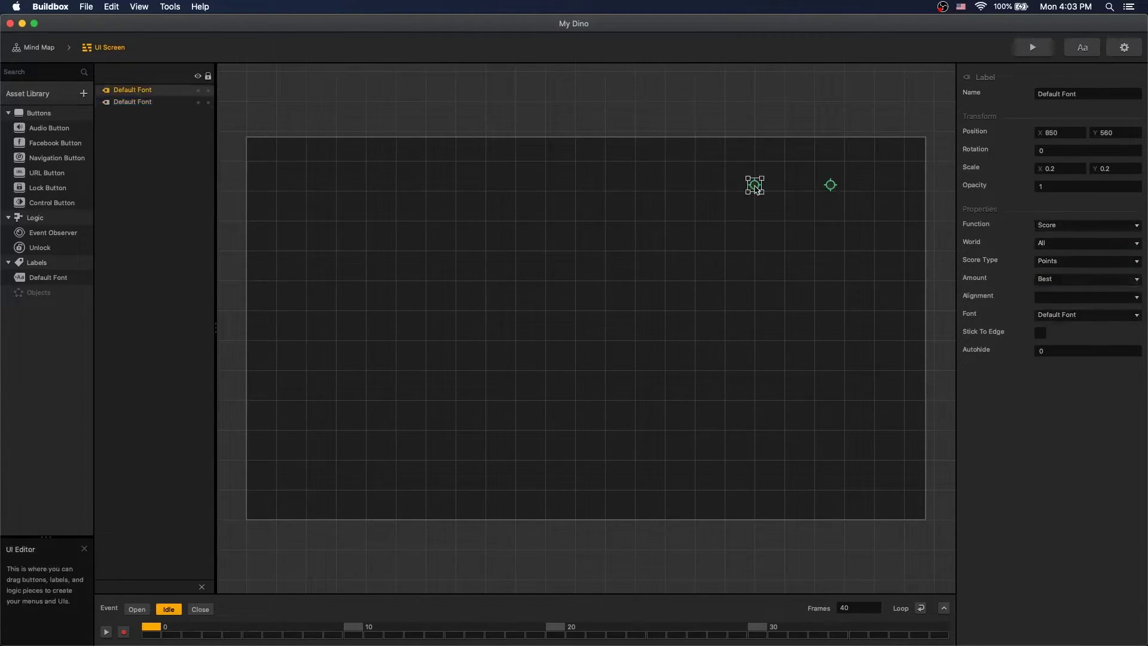
{"action": "left_click", "coordinate": [1032, 48]}
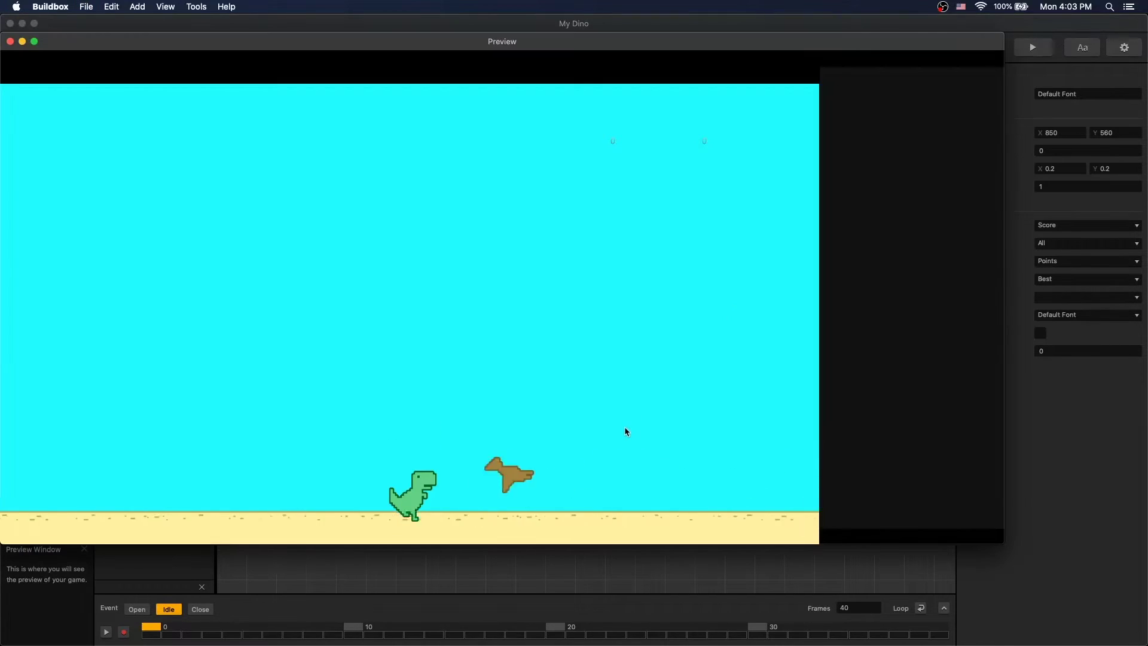
{"action": "left_click", "coordinate": [10, 41]}
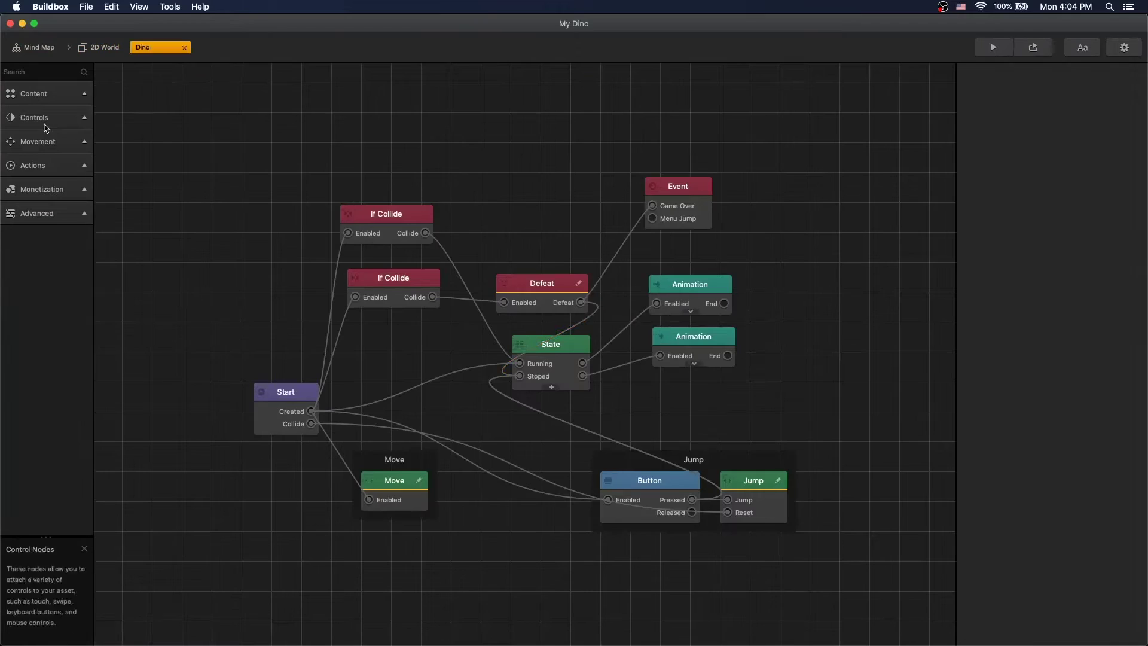
Reopen Dino's node graph and add an Add Point node above the If Collide nodes.
{"action": "left_click", "coordinate": [64, 71]}
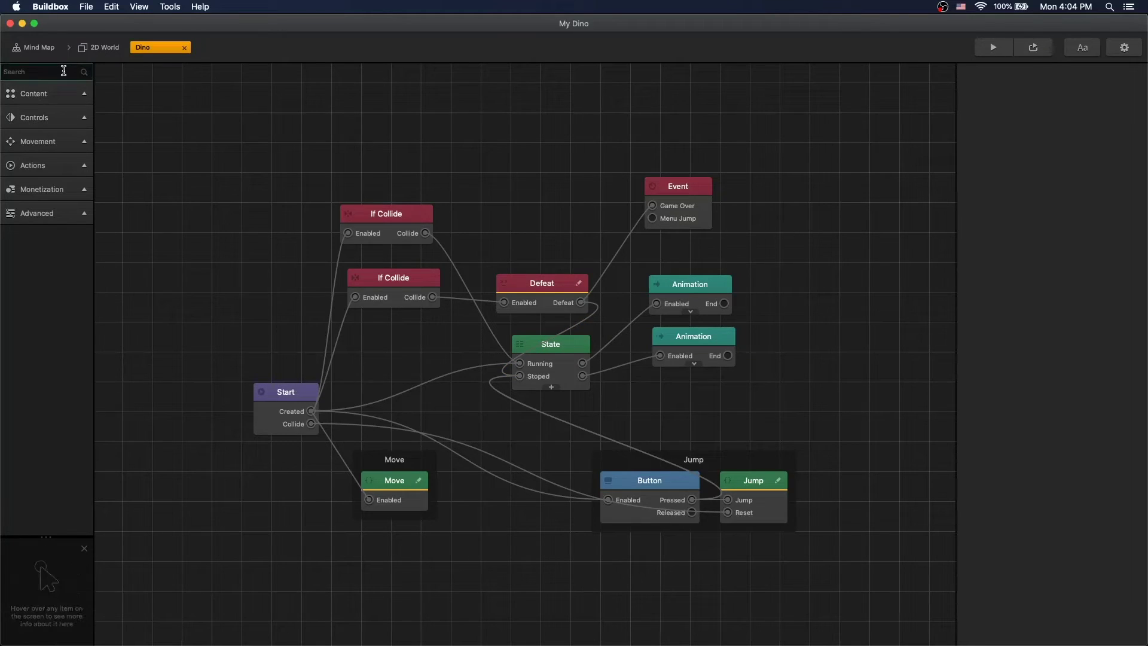
{"action": "left_click", "coordinate": [100, 51]}
{"action": "double_click", "coordinate": [454, 329]}
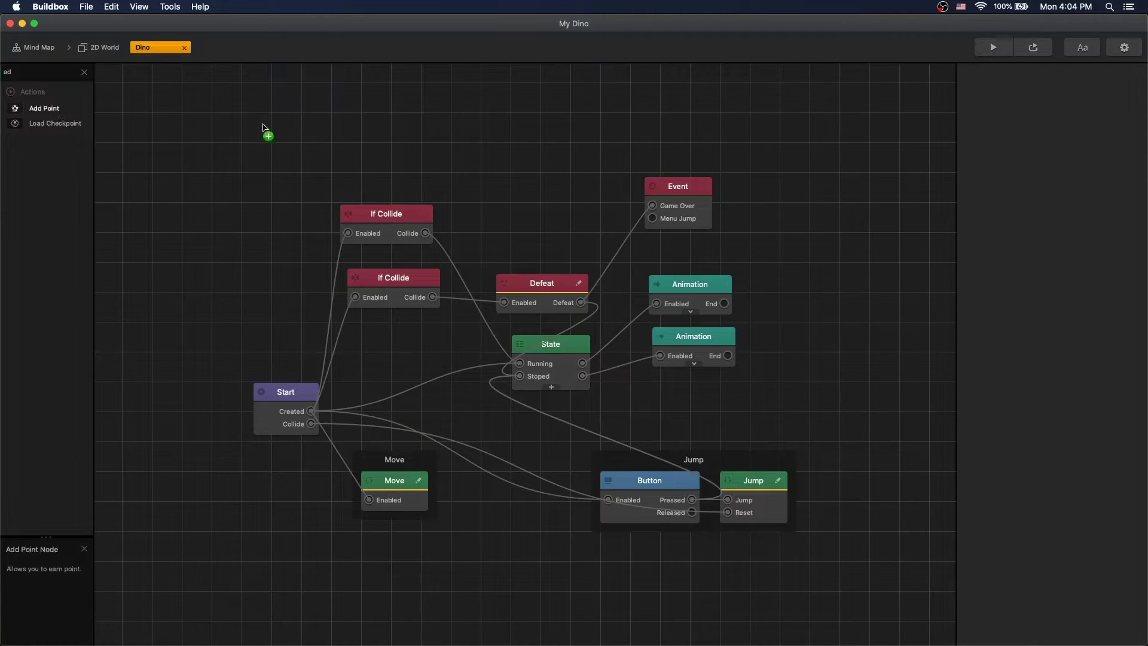
{"action": "left_click_drag", "start_coordinate": [263, 127], "coordinate": [335, 161]}
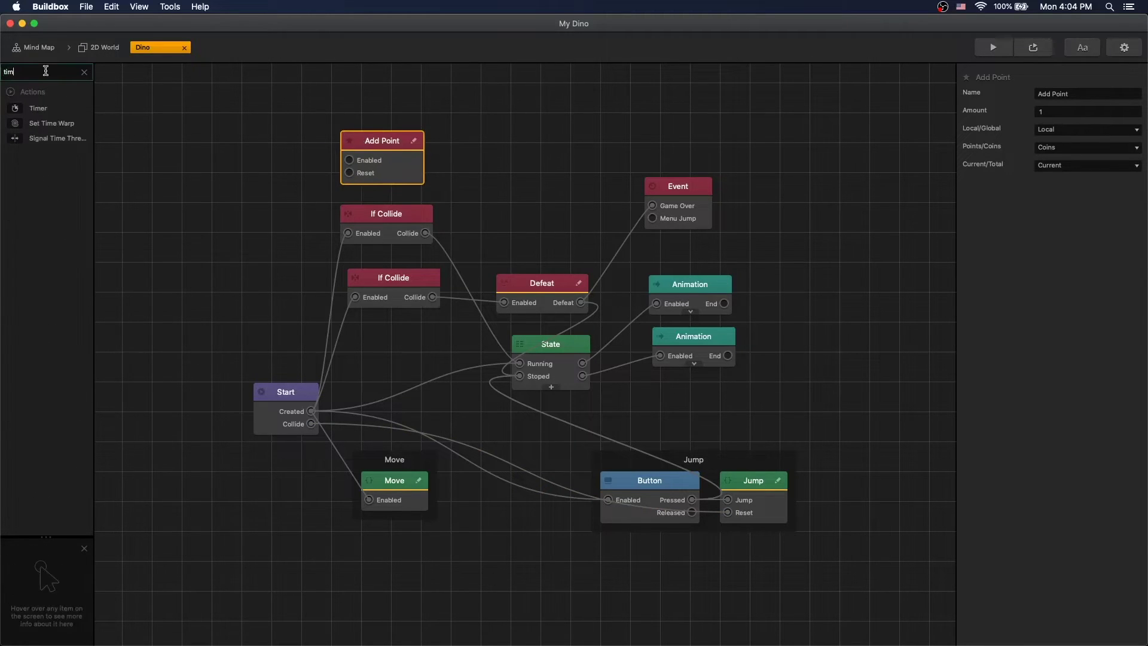
Add a Timer node, feed it from Start's Created output, and link its Timeout to Add Point's Enabled input.
{"action": "left_click_drag", "start_coordinate": [38, 108], "coordinate": [254, 228]}
{"action": "left_click_drag", "start_coordinate": [311, 411], "coordinate": [279, 217]}
{"action": "left_click_drag", "start_coordinate": [306, 230], "coordinate": [350, 160]}
Switch the Add Point node from awarding Coins to awarding Points.
{"action": "left_click", "coordinate": [383, 143]}
{"action": "left_click", "coordinate": [1075, 147]}
{"action": "left_click", "coordinate": [1056, 173]}
{"action": "left_click", "coordinate": [281, 214]}
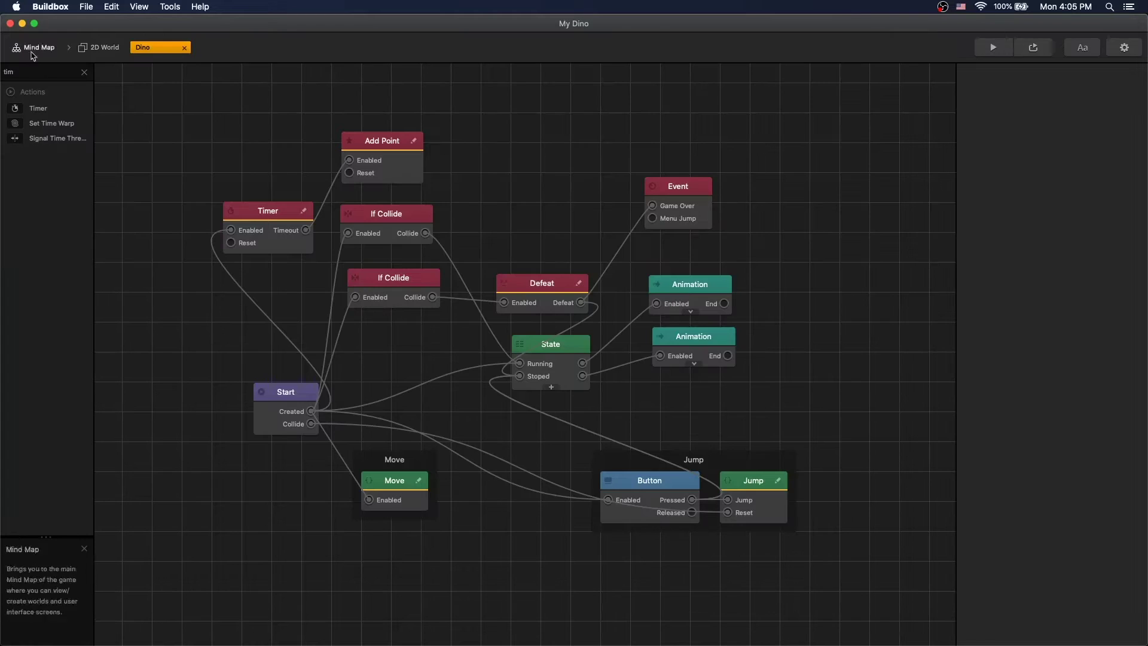
Set both UI Screen score labels to scale 0.4 and move the Best score label to X 800.
{"action": "left_click", "coordinate": [37, 47]}
{"action": "double_click", "coordinate": [768, 264]}
{"action": "left_click", "coordinate": [755, 184]}
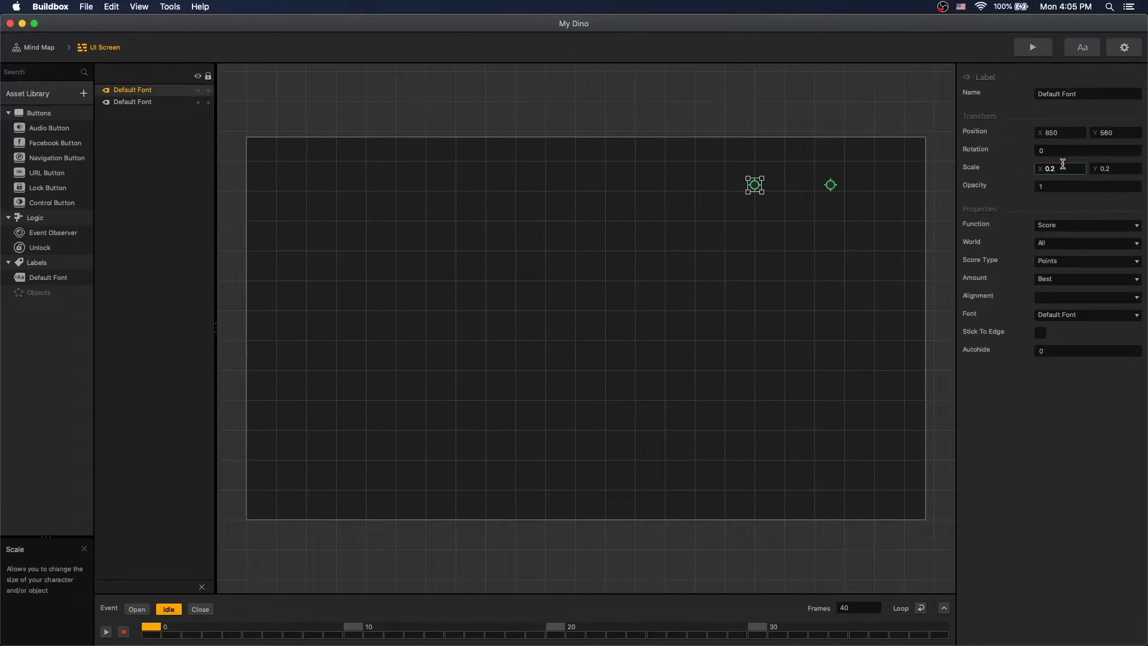
{"action": "left_click", "coordinate": [831, 185]}
{"action": "left_click", "coordinate": [1061, 169]}
{"action": "key", "text": "BackSpace"}
{"action": "type", "text": "4"}
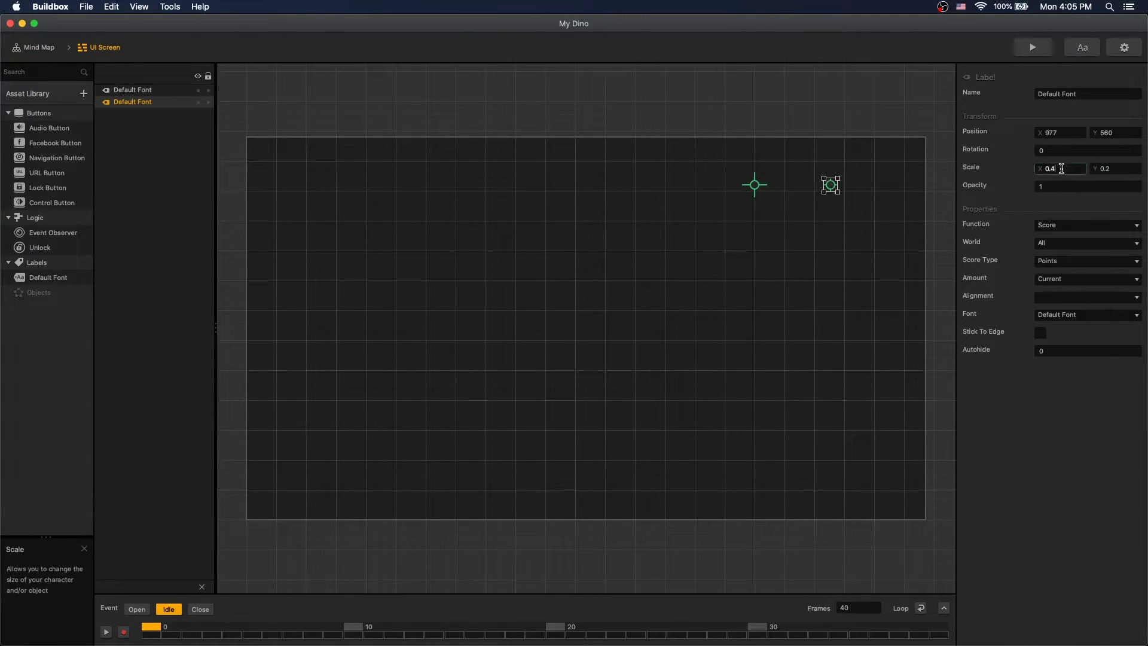
{"action": "left_click", "coordinate": [754, 185]}
{"action": "key", "text": "Return"}
Give the Default Font a near-black main color without a gradient, and preview the score labels in the game.
{"action": "left_click", "coordinate": [1085, 51]}
{"action": "left_click", "coordinate": [823, 266]}
{"action": "left_click_drag", "start_coordinate": [124, 457], "coordinate": [158, 445]}
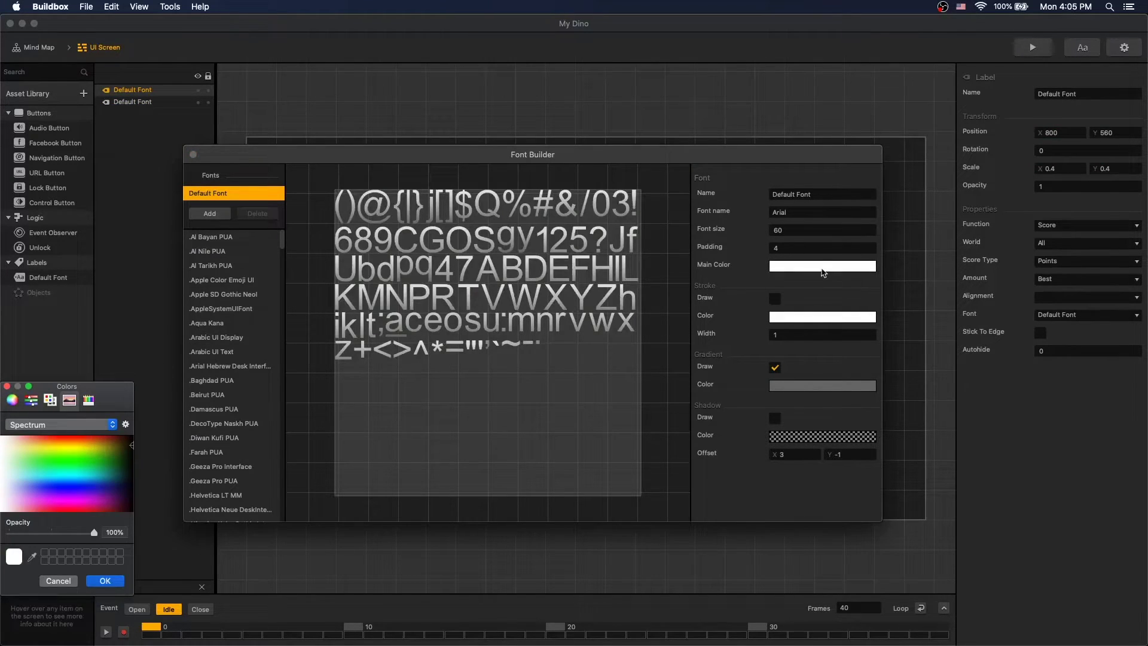
{"action": "left_click", "coordinate": [128, 490]}
{"action": "left_click", "coordinate": [105, 581]}
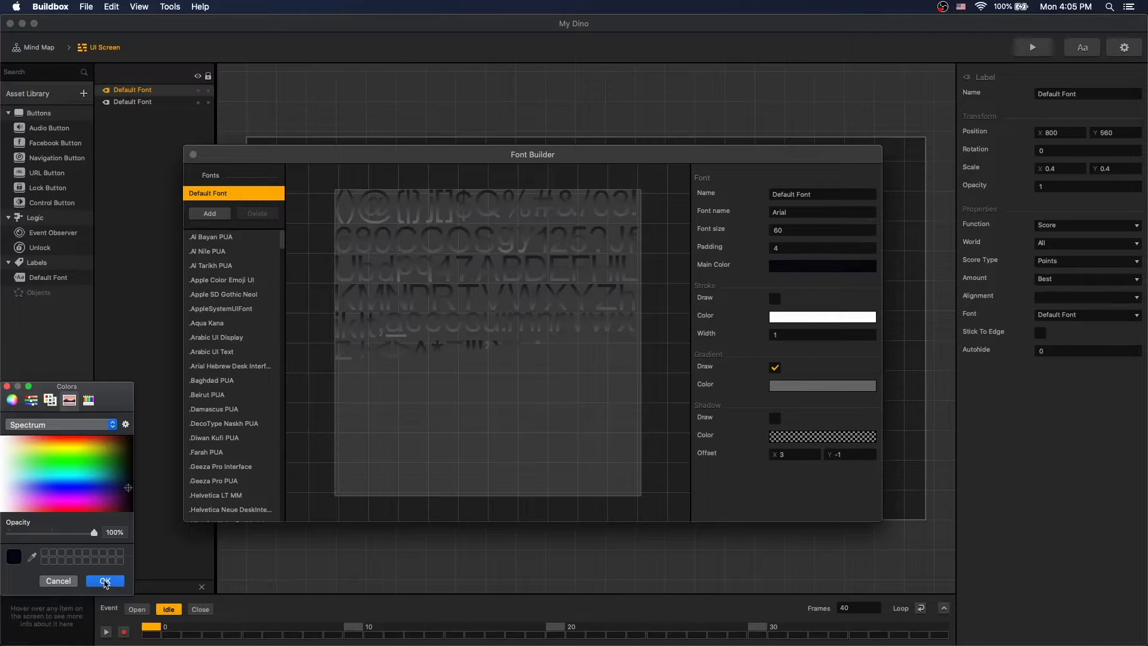
{"action": "left_click", "coordinate": [774, 367]}
{"action": "left_click", "coordinate": [192, 154]}
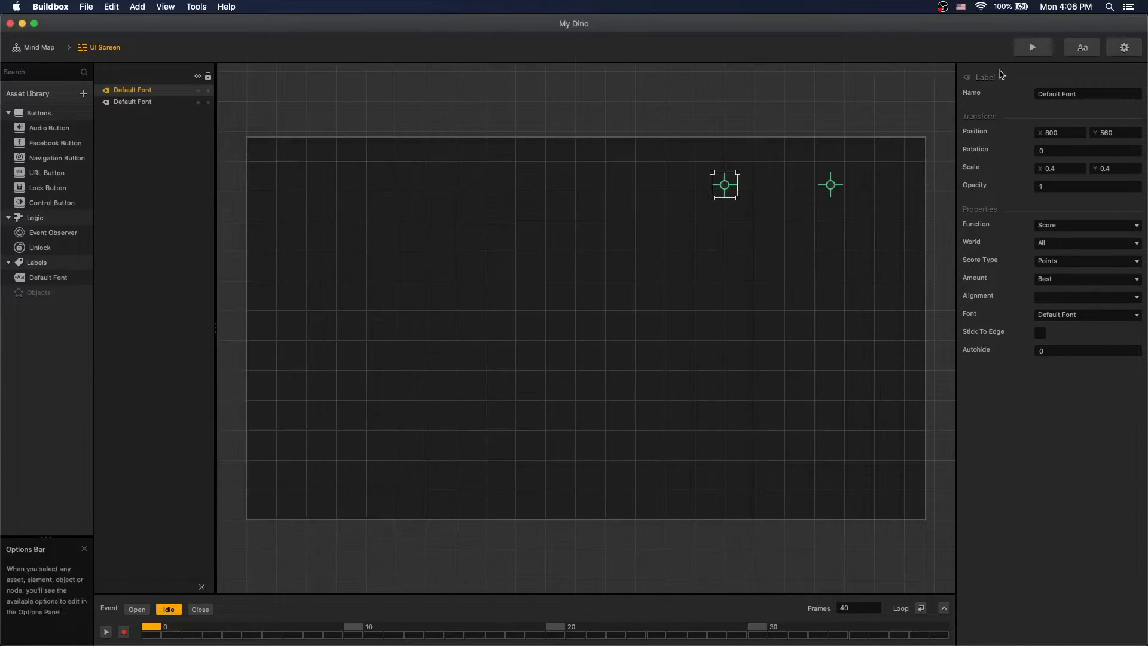
{"action": "left_click", "coordinate": [1032, 48]}
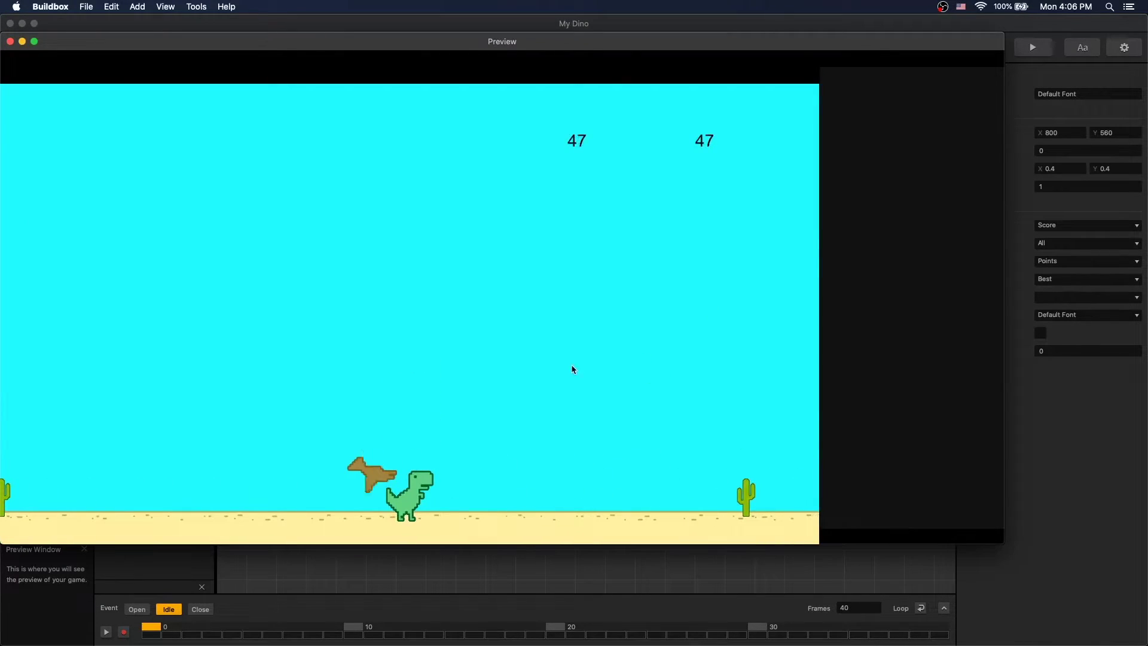
{"action": "left_click", "coordinate": [10, 41]}
Duplicate the UI Screen node in the Mind Map and place the copy below the original.
{"action": "left_click", "coordinate": [39, 47]}
{"action": "left_click", "coordinate": [780, 283]}
{"action": "key", "text": "super+d"}
{"action": "left_click_drag", "start_coordinate": [778, 304], "coordinate": [856, 334]}
Add an Event Observer above the original UI Screen's canvas and name it Game Over.
{"action": "left_click", "coordinate": [801, 263]}
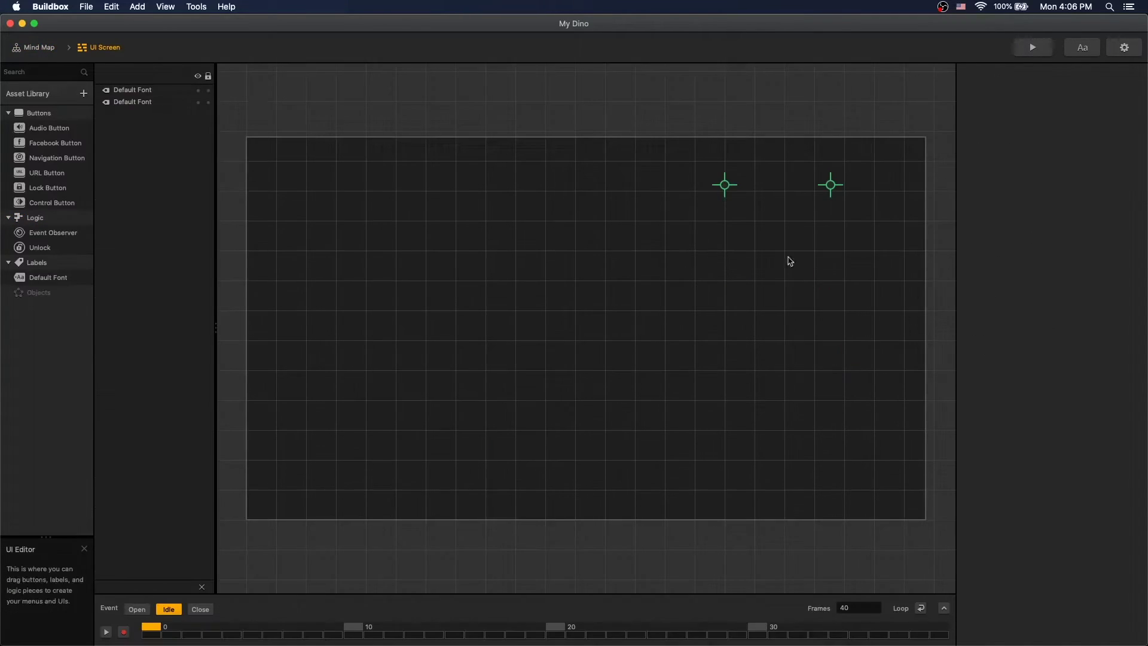
{"action": "left_click_drag", "start_coordinate": [48, 232], "coordinate": [280, 83]}
{"action": "left_click", "coordinate": [1105, 91]}
{"action": "type", "text": "Game Over"}
{"action": "left_click", "coordinate": [741, 102]}
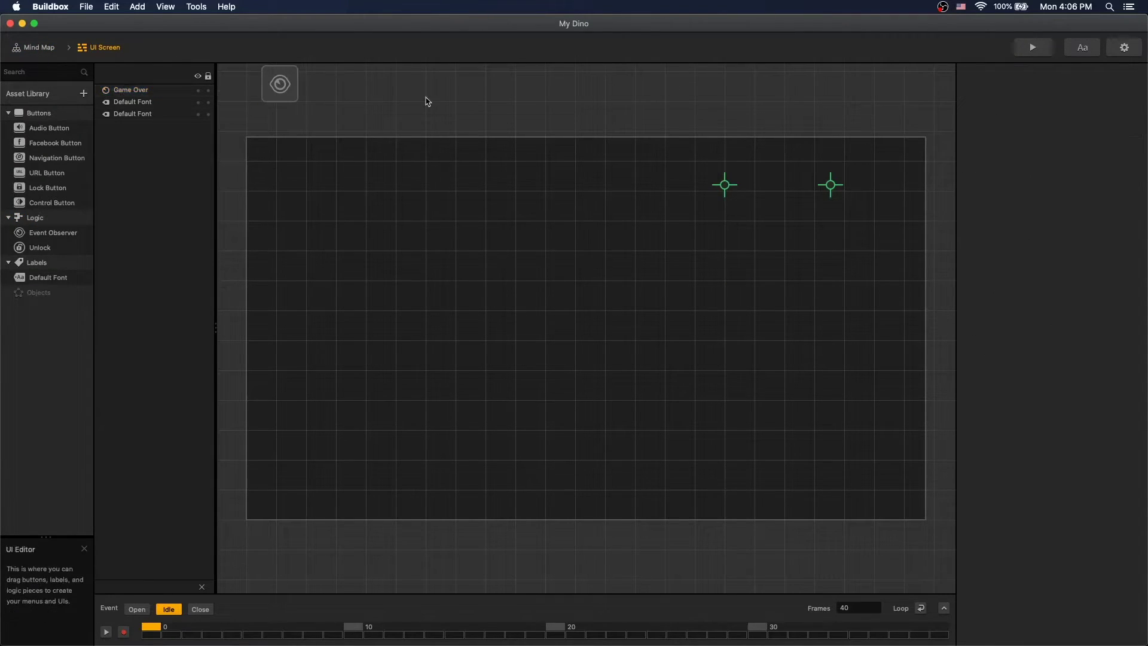
Rename the duplicated UI screen in the Mind Map to Game Over UI.
{"action": "left_click", "coordinate": [38, 47]}
{"action": "left_click", "coordinate": [804, 340]}
{"action": "left_click", "coordinate": [1065, 96]}
{"action": "type", "text": "Game Over UI"}
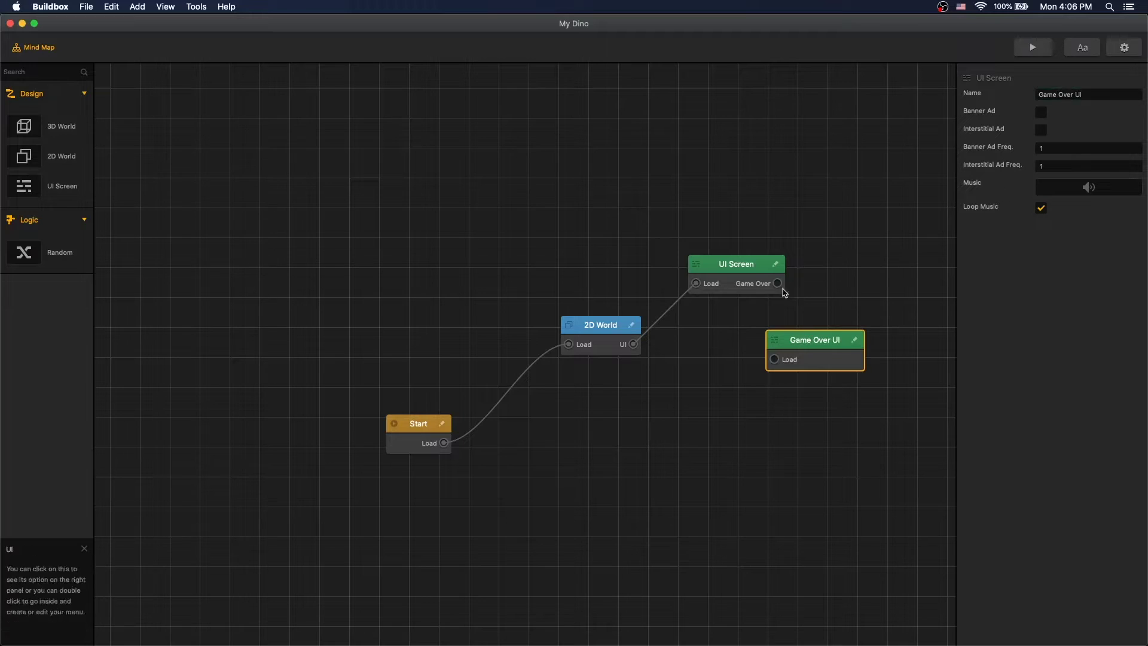
Add a Default Font label to the middle of the Game Over UI canvas with the text GAME OVER.
{"action": "double_click", "coordinate": [807, 344]}
{"action": "left_click_drag", "start_coordinate": [47, 278], "coordinate": [618, 339]}
{"action": "left_click", "coordinate": [1048, 244]}
{"action": "type", "text": "GAME OVER"}
{"action": "key", "text": "Return"}
Set the GAME OVER label's X position to 610 and enlarge it to a scale of about 1.44.
{"action": "double_click", "coordinate": [1062, 133]}
{"action": "type", "text": "610"}
{"action": "key", "text": "Tab"}
{"action": "left_click_drag", "start_coordinate": [721, 303], "coordinate": [764, 274]}
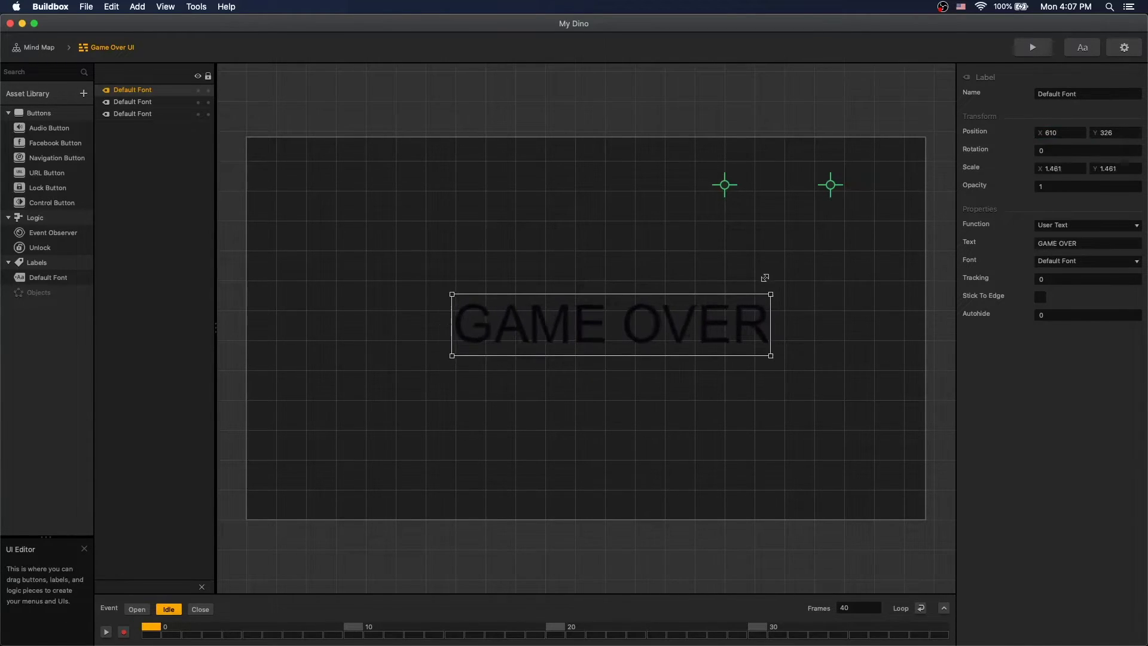
Duplicate the GAME OVER label and set the copy's Y position to 160.
{"action": "left_click_drag", "start_coordinate": [615, 326], "coordinate": [615, 389], "text": "alt"}
{"action": "double_click", "coordinate": [1132, 130]}
{"action": "key", "text": "Return"}
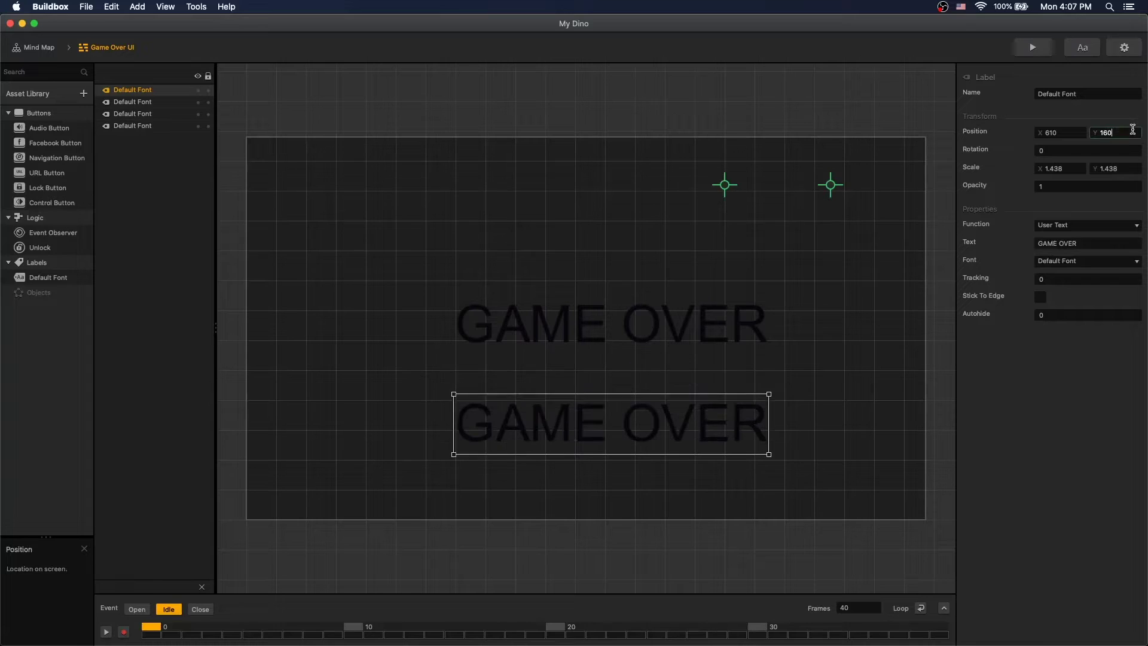
Shrink the lower label to a scale of about 1.08 and change its text to Tap to Play.
{"action": "left_click_drag", "start_coordinate": [769, 394], "coordinate": [737, 412]}
{"action": "left_click", "coordinate": [1082, 244]}
{"action": "type", "text": "Tap to Play"}
{"action": "key", "text": "Return"}
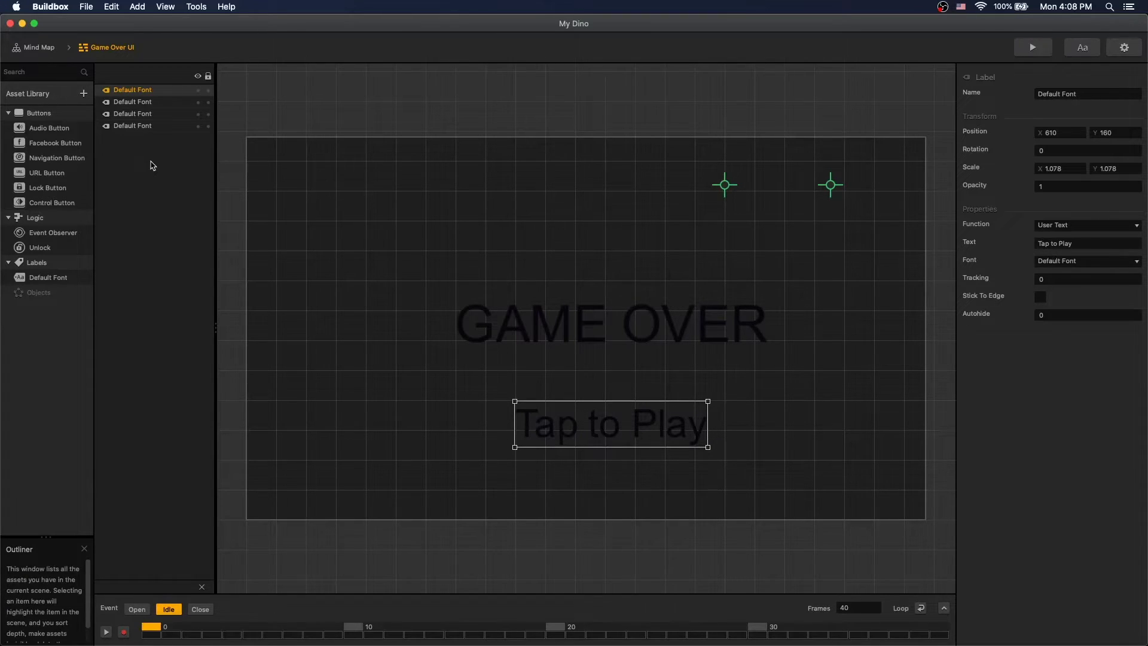
Add a Navigation Button covering the Game Over UI canvas and order it beneath all the labels.
{"action": "left_click_drag", "start_coordinate": [441, 274], "coordinate": [929, 547]}
{"action": "left_click_drag", "start_coordinate": [134, 103], "coordinate": [135, 141]}
Give the Navigation Button the Sky sprite with brightness -3 and contrast -0.82, and stretch it past all edges of the screen frame.
{"action": "left_click", "coordinate": [1089, 250]}
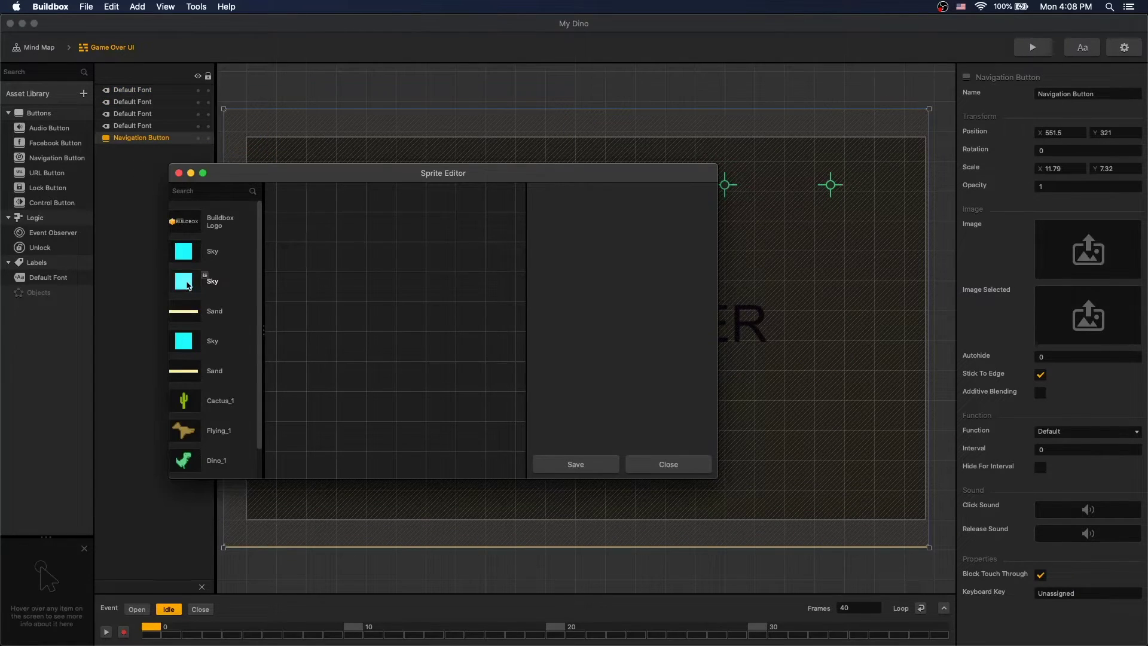
{"action": "left_click", "coordinate": [186, 251]}
{"action": "left_click_drag", "start_coordinate": [643, 248], "coordinate": [615, 247]}
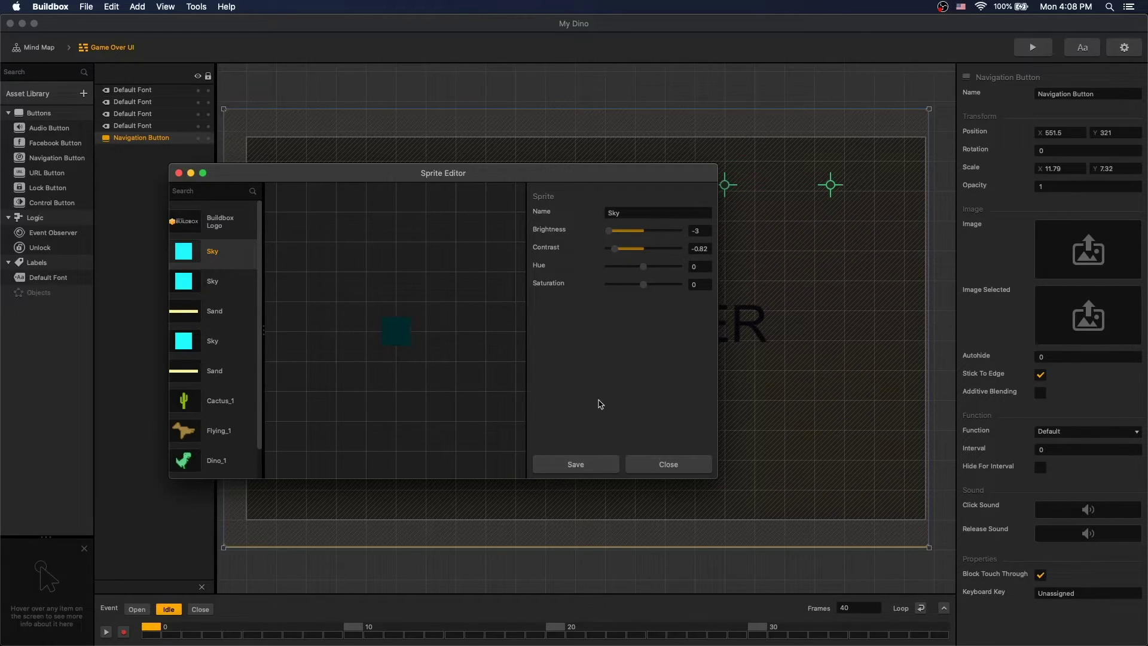
{"action": "left_click", "coordinate": [574, 464]}
{"action": "left_click_drag", "start_coordinate": [403, 220], "coordinate": [235, 123]}
{"action": "left_click_drag", "start_coordinate": [745, 437], "coordinate": [946, 536]}
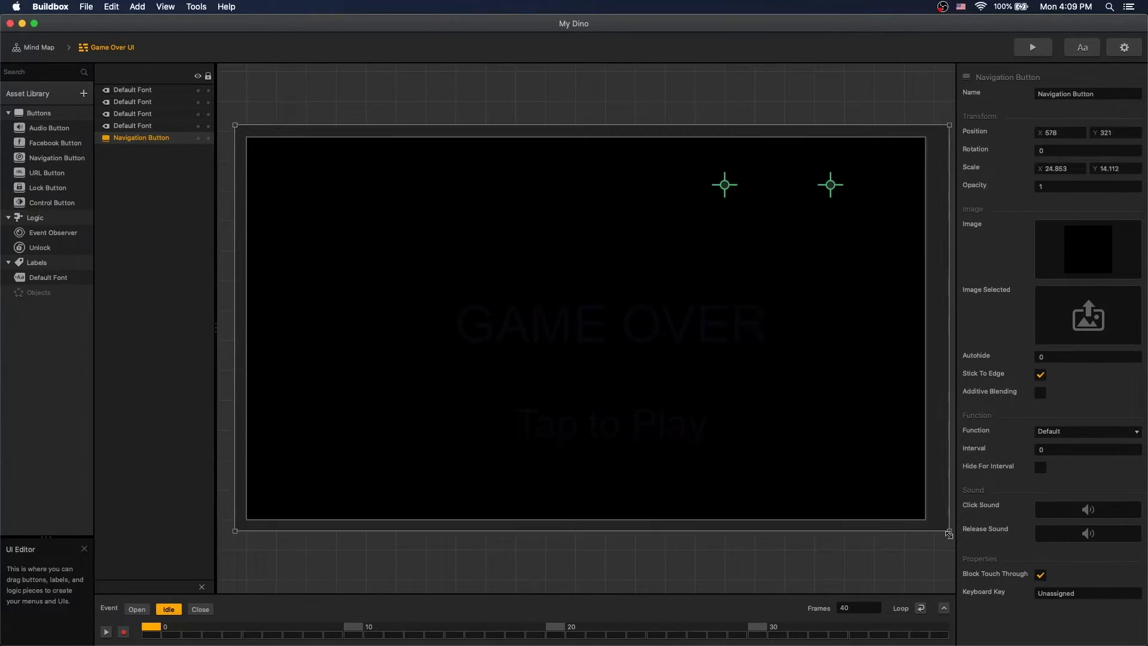